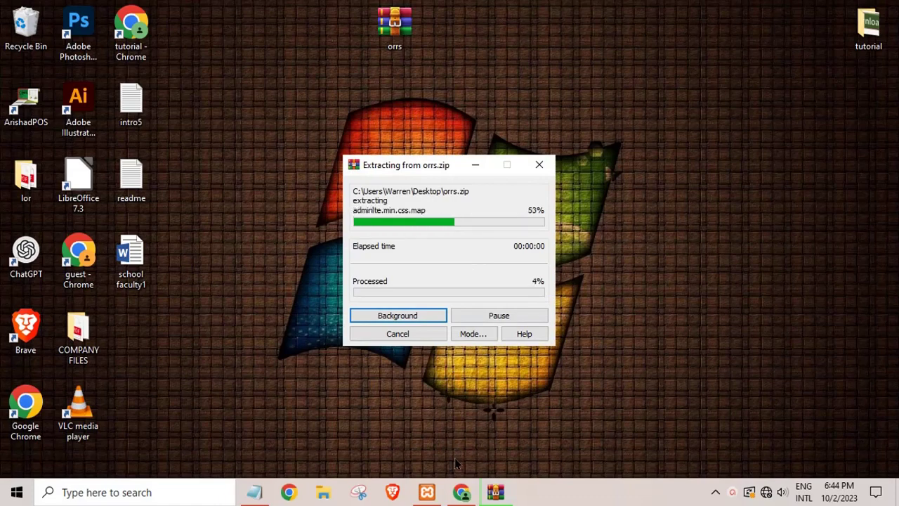
Start the Apache and MySQL servers in the XAMPP Control Panel.
click(427, 491)
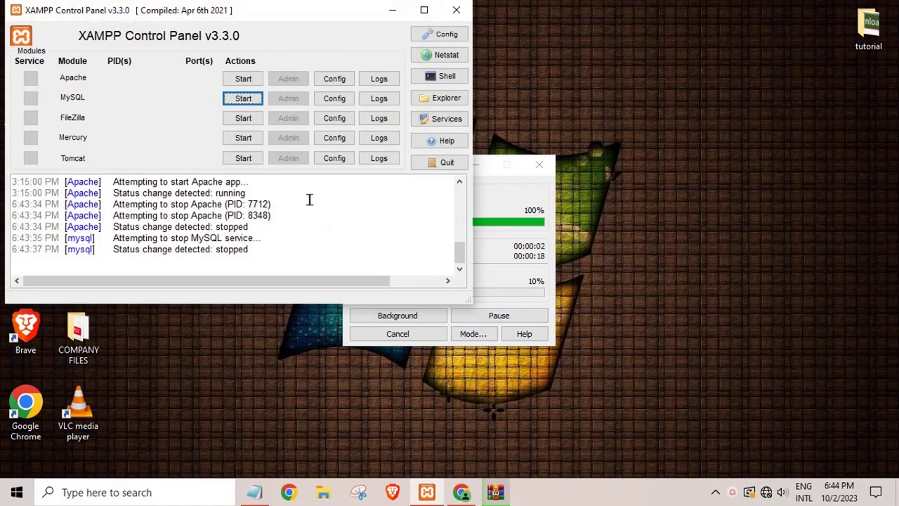
click(244, 80)
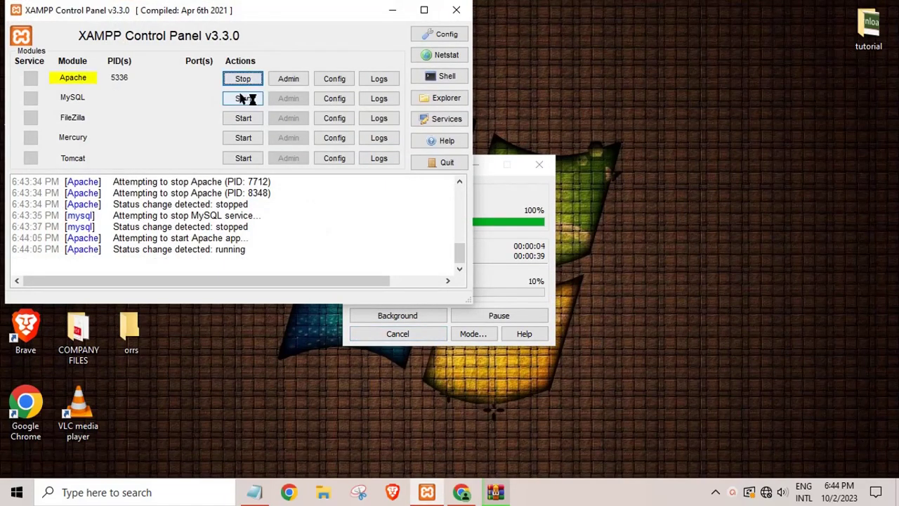
click(243, 98)
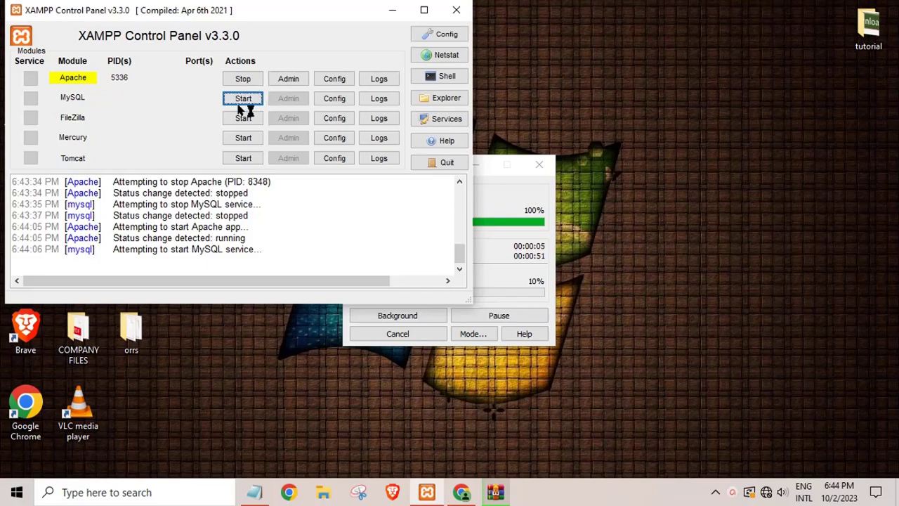
click(486, 232)
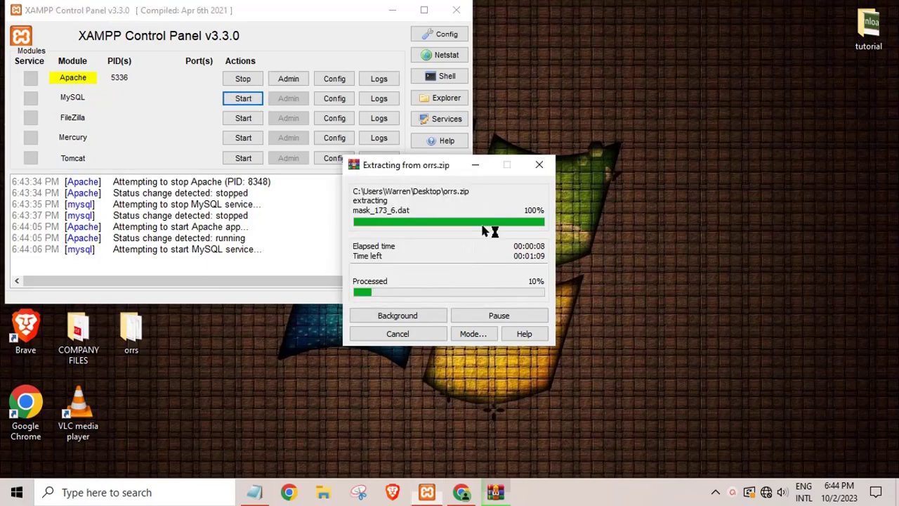
click(244, 100)
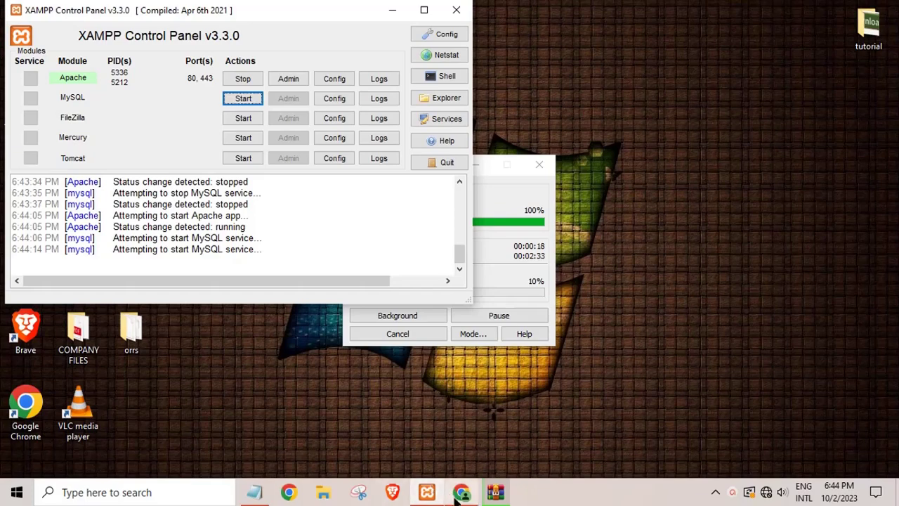
Close the old phpMyAdmin tab in Chrome, then minimize Chrome and XAMPP.
mouse_move(457, 496)
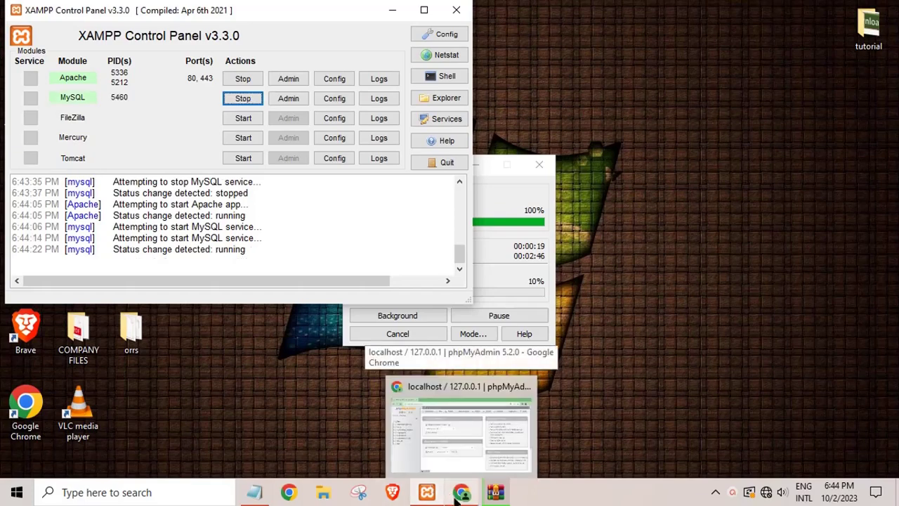
click(462, 493)
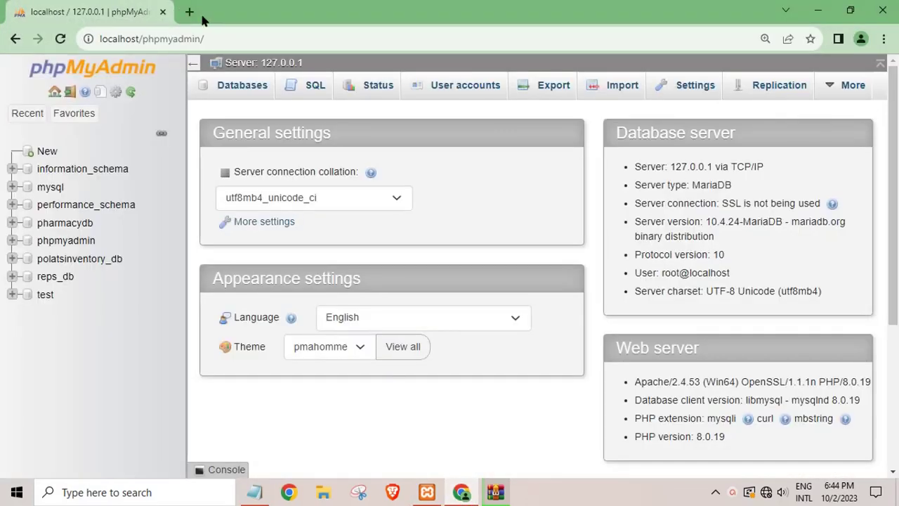
click(189, 11)
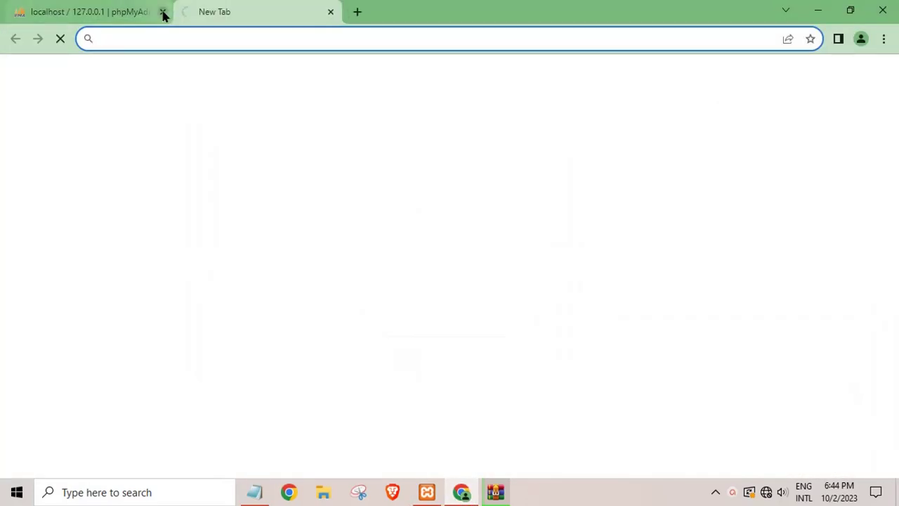
click(163, 12)
click(818, 10)
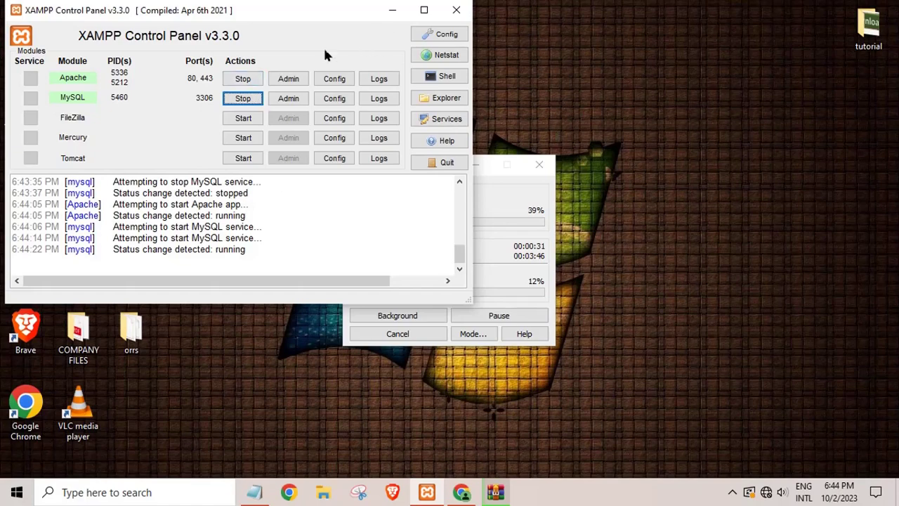
click(392, 10)
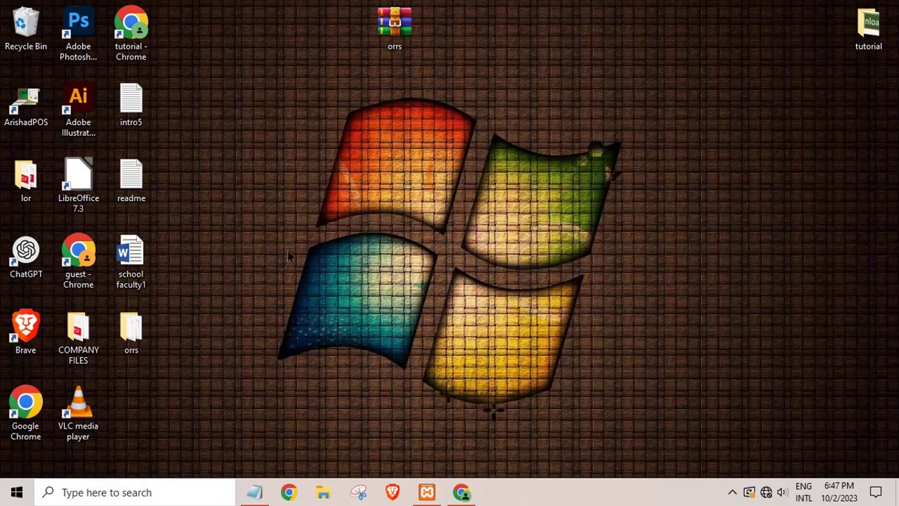
Open the extracted orrs project's database folder, then switch to Chrome's new tab.
drag(150, 333, 326, 86)
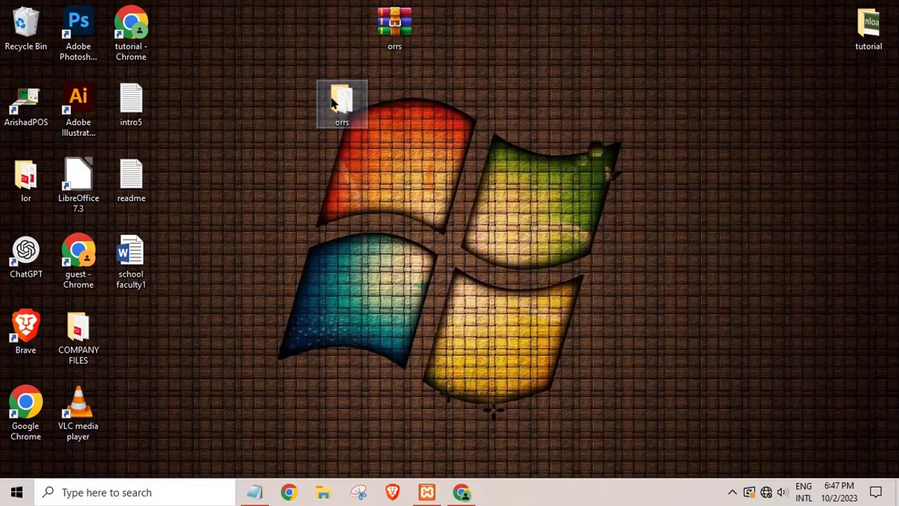
double_click(338, 103)
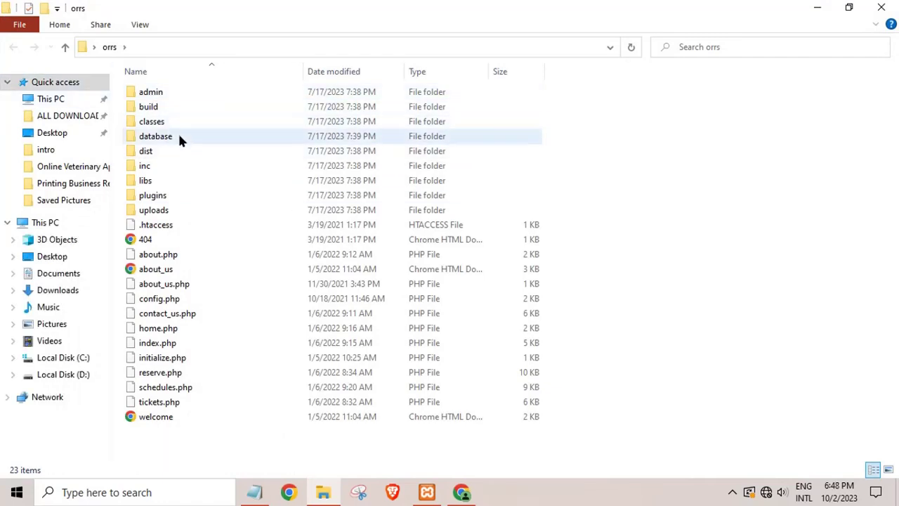
click(225, 140)
double_click(235, 144)
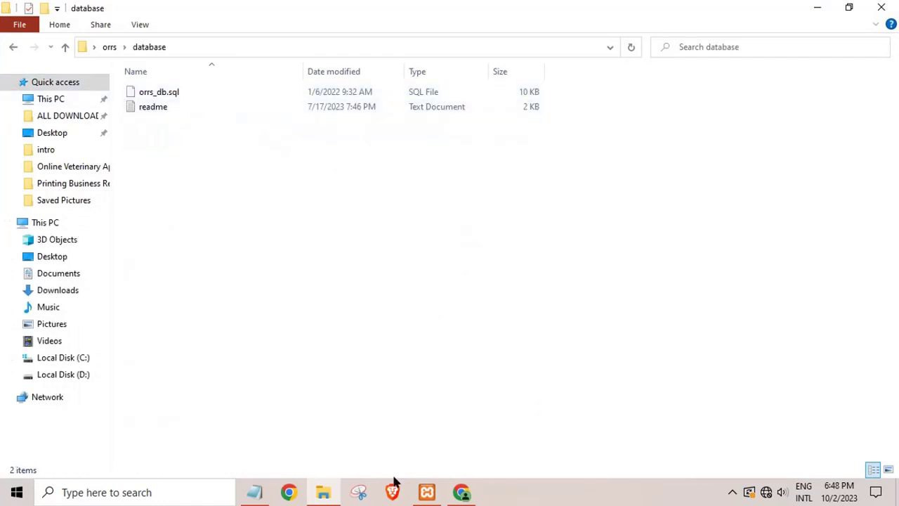
click(461, 492)
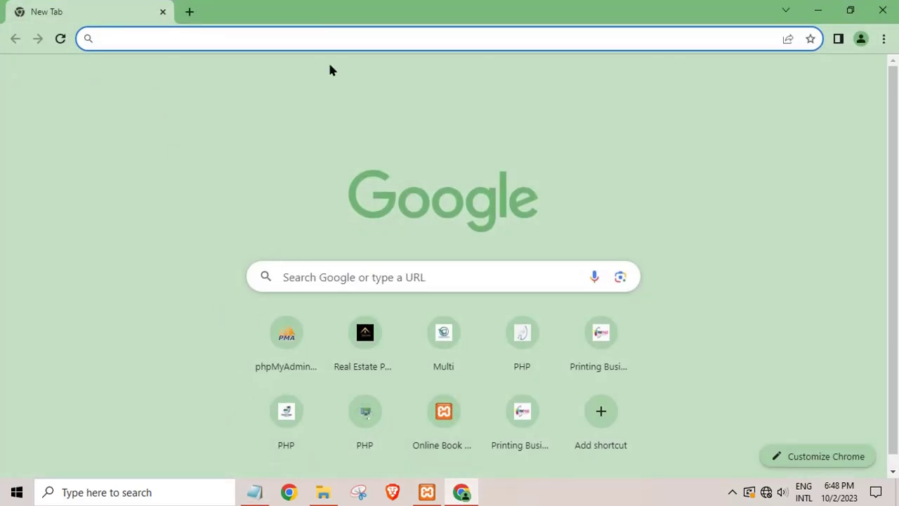
Load localhost/phpmyadmin in Chrome.
text(locla)
key(BackSpace)
key(BackSpace)
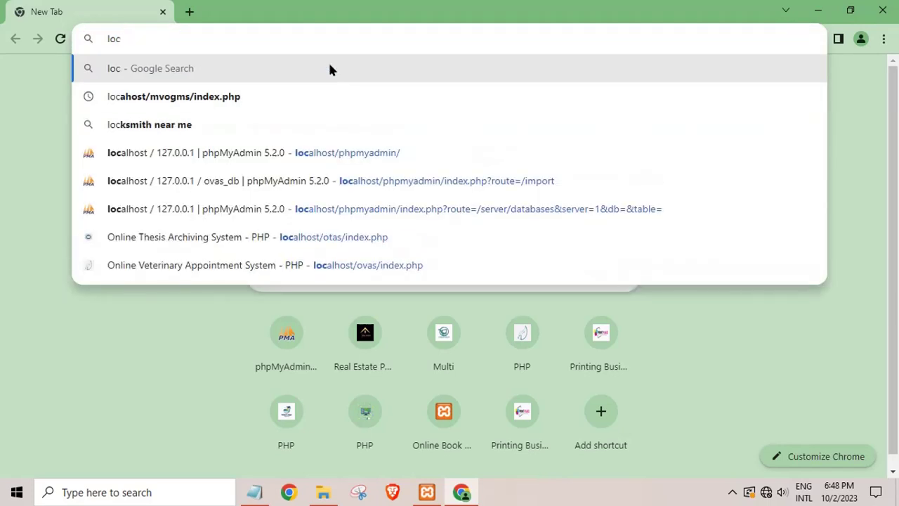
text(alhost)
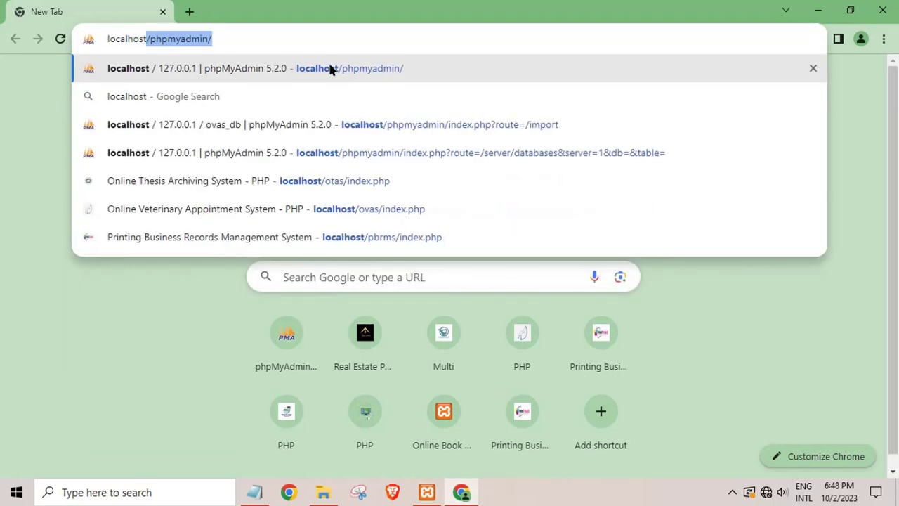
text(/p)
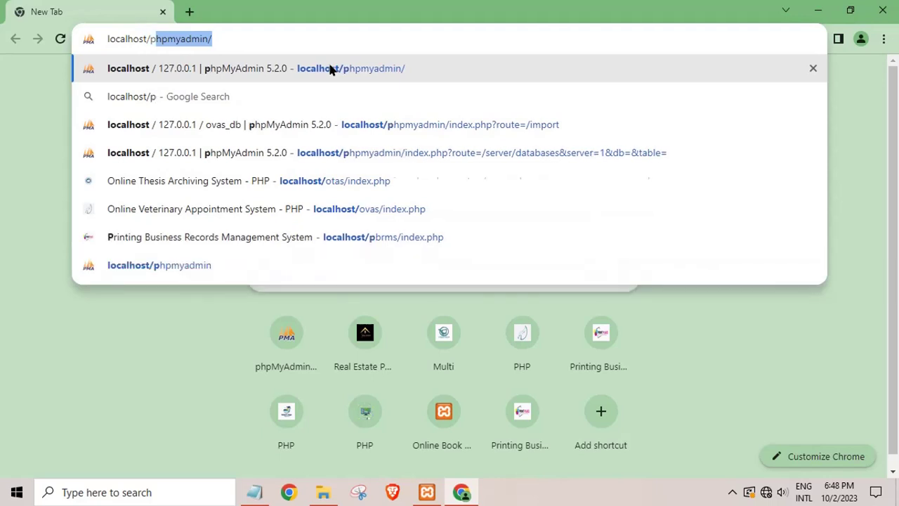
text(hpmyadmin)
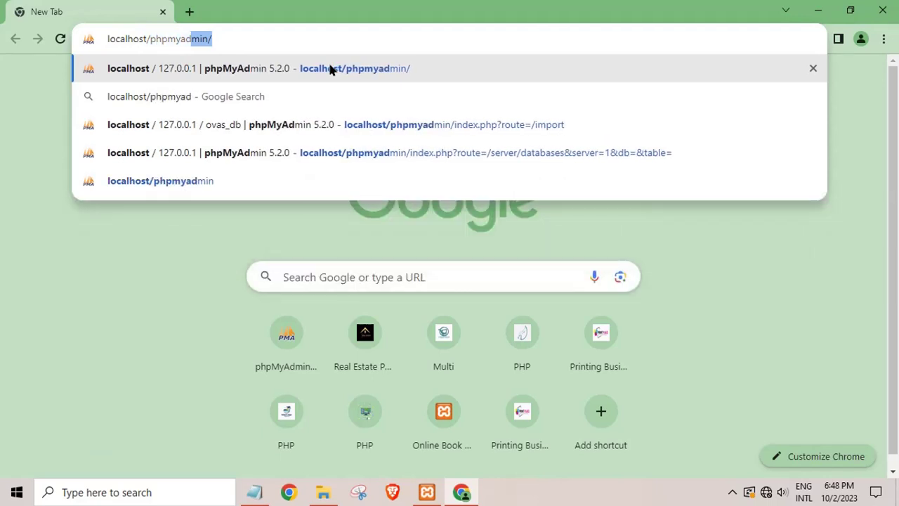
click(329, 68)
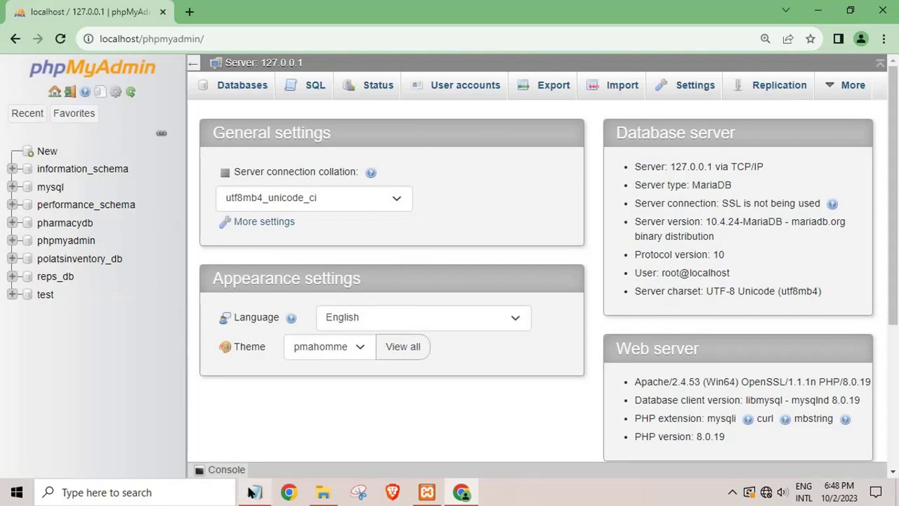
Change the Notepad note to 'create database' and open phpMyAdmin's new database form.
click(254, 492)
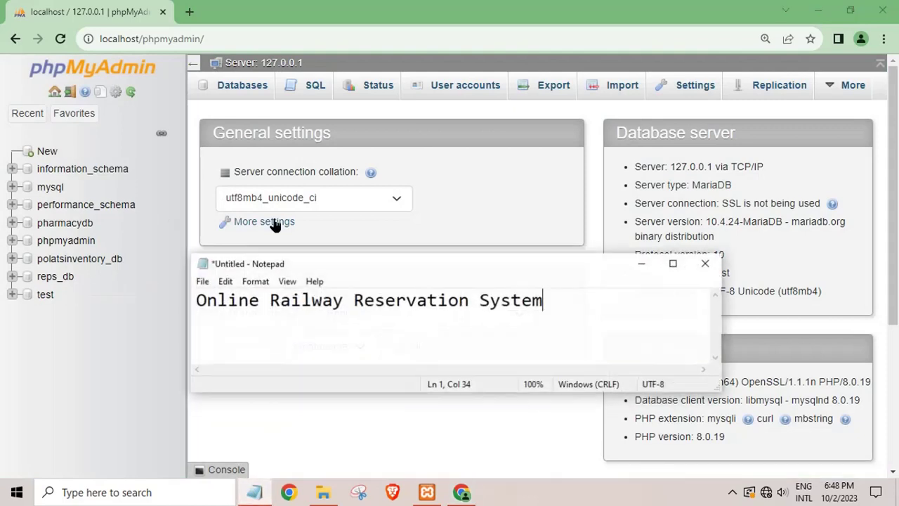
drag(583, 306, 56, 316)
text(creeat)
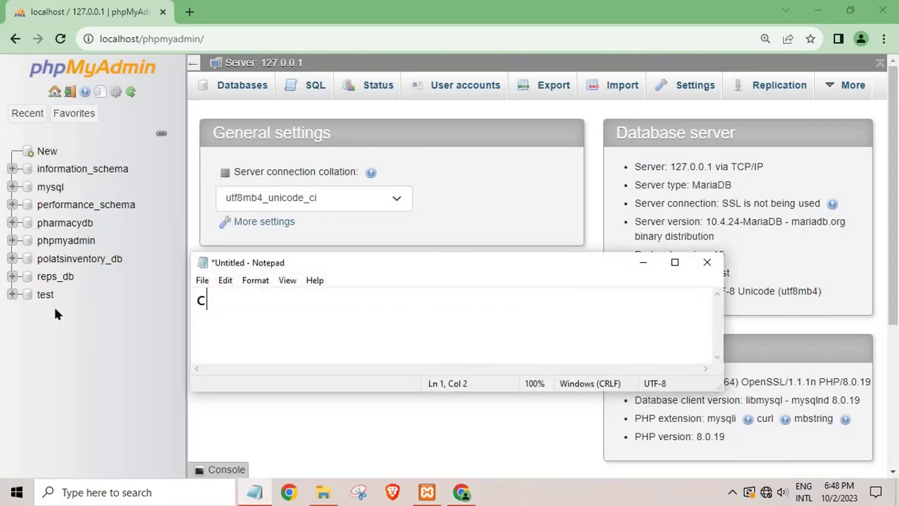
key(BackSpace)
key(BackSpace)
key(BackSpace)
text(at)
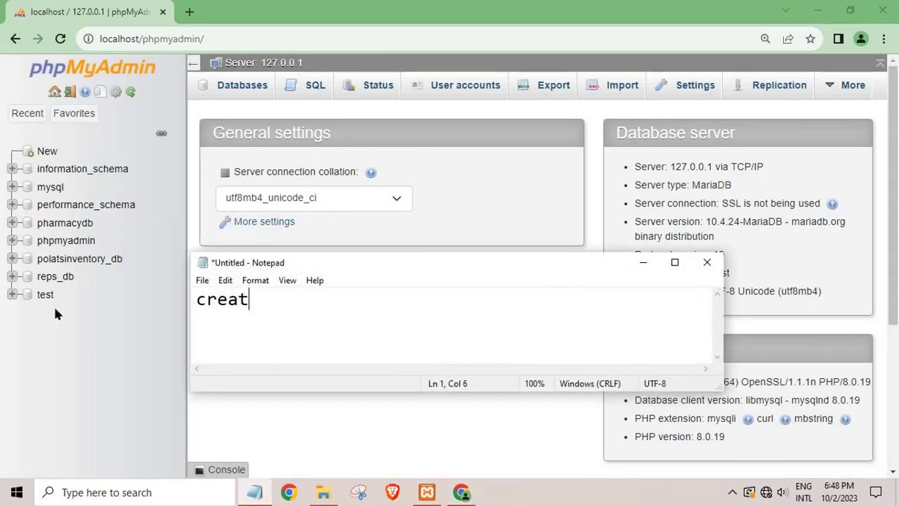
text(e database)
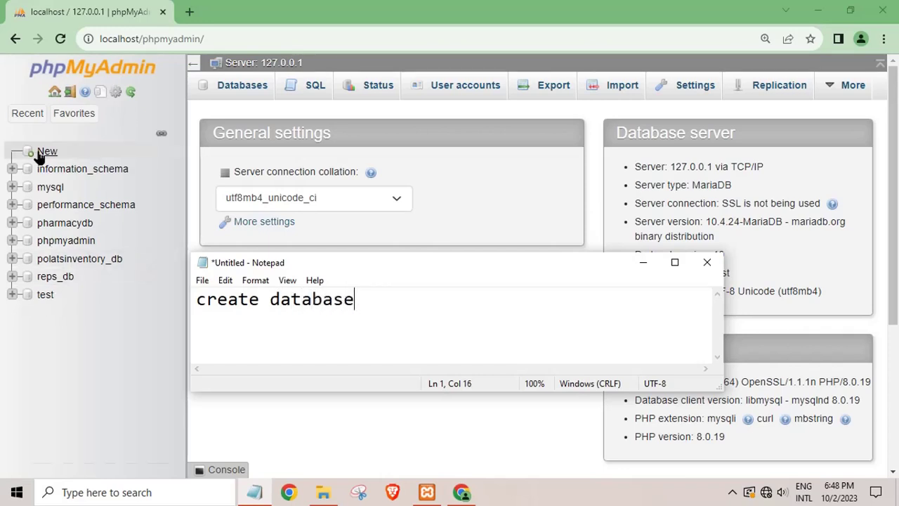
click(40, 151)
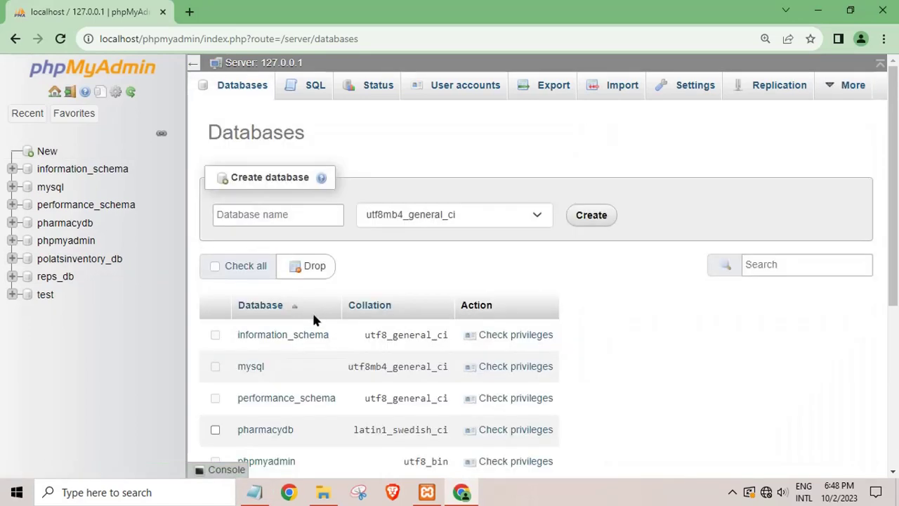
click(260, 213)
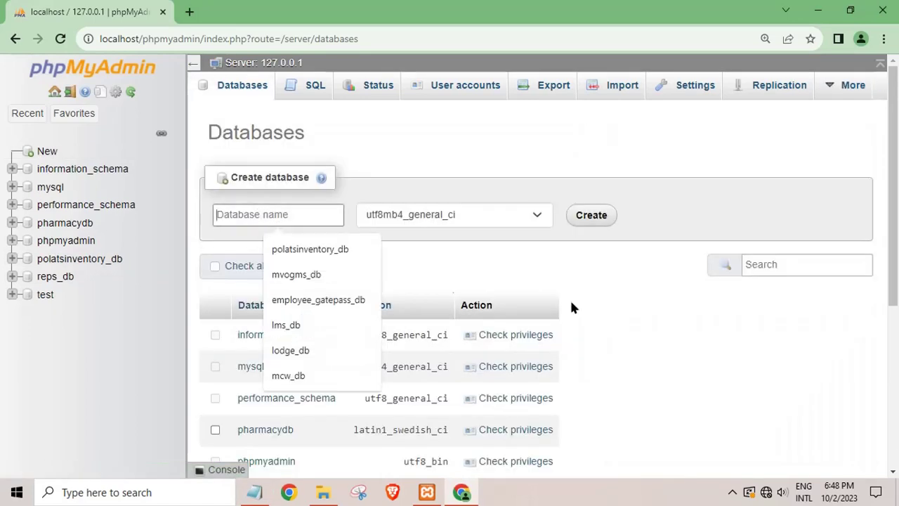
click(816, 11)
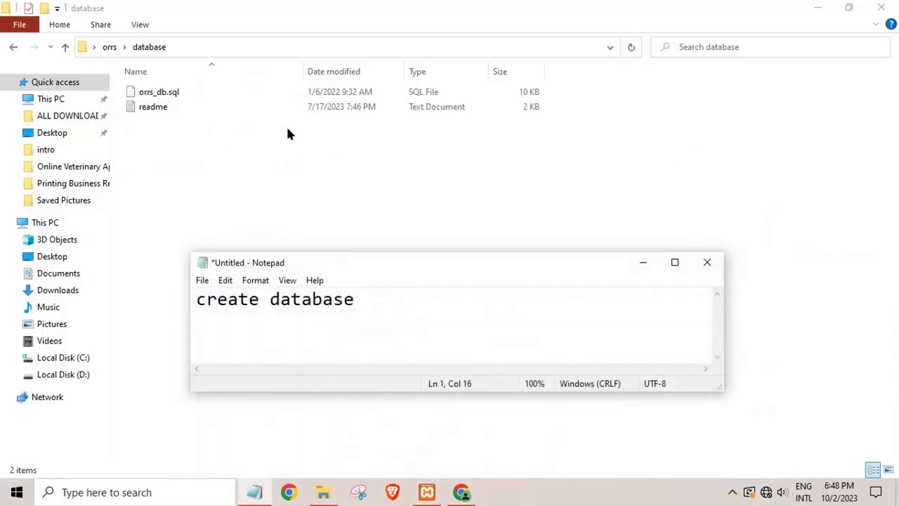
click(4, 50)
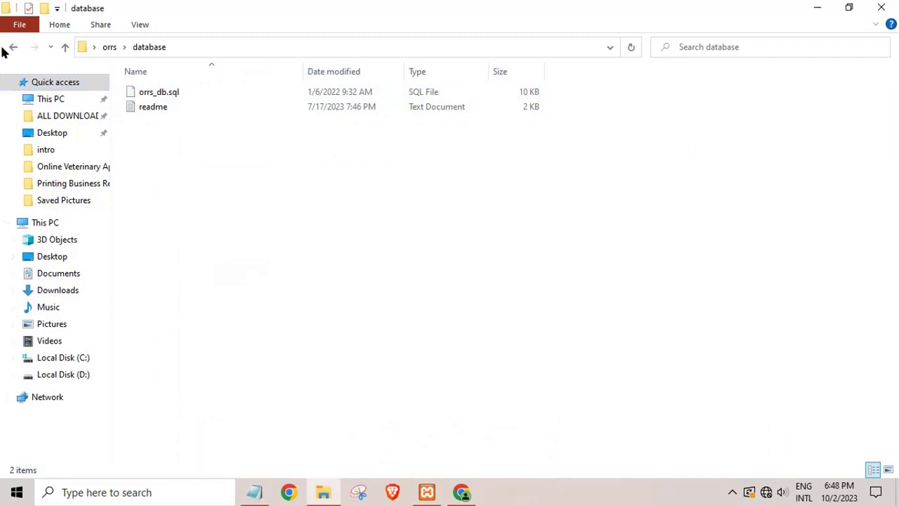
click(12, 48)
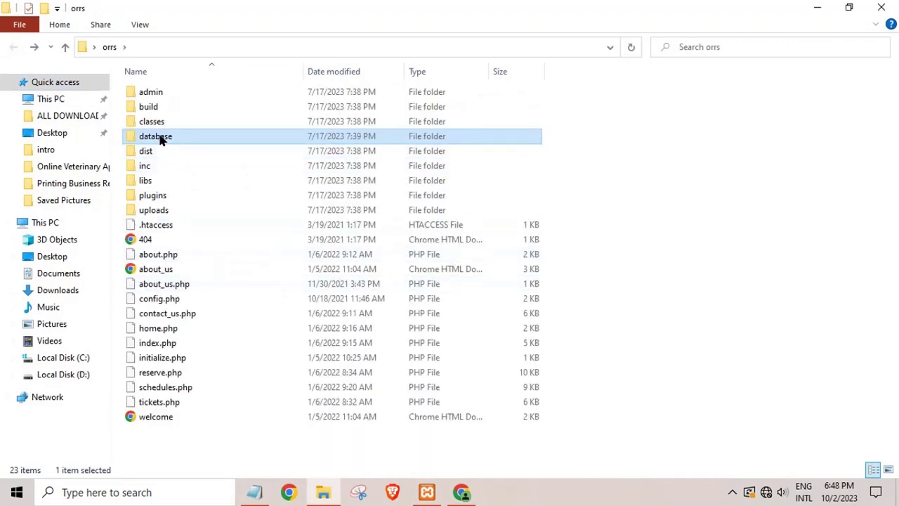
double_click(160, 136)
click(161, 108)
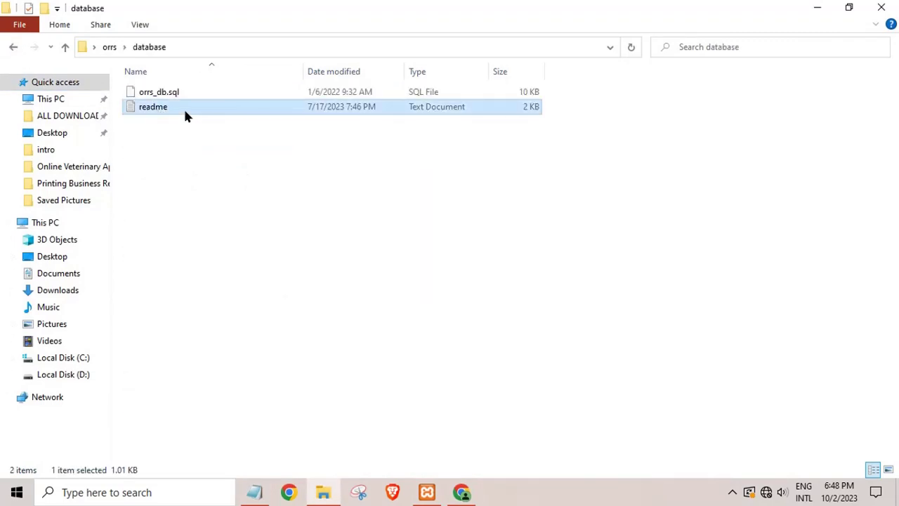
double_click(180, 109)
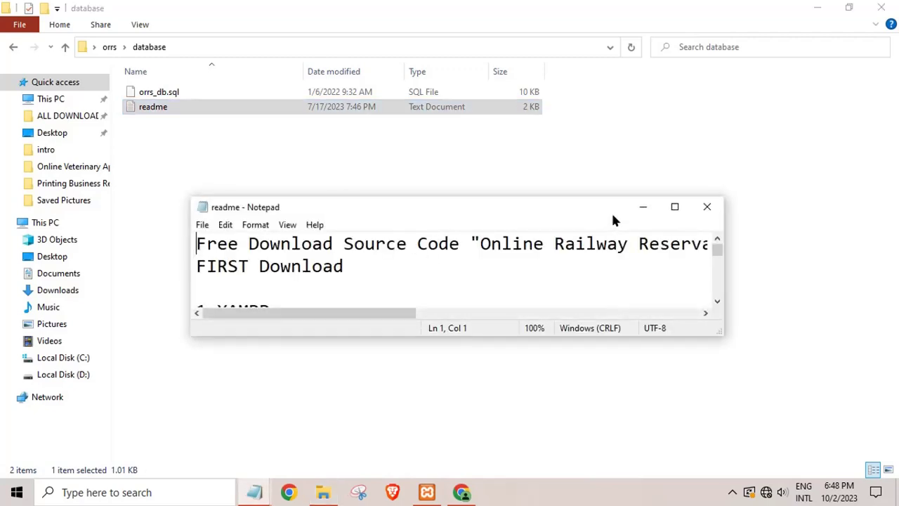
click(673, 208)
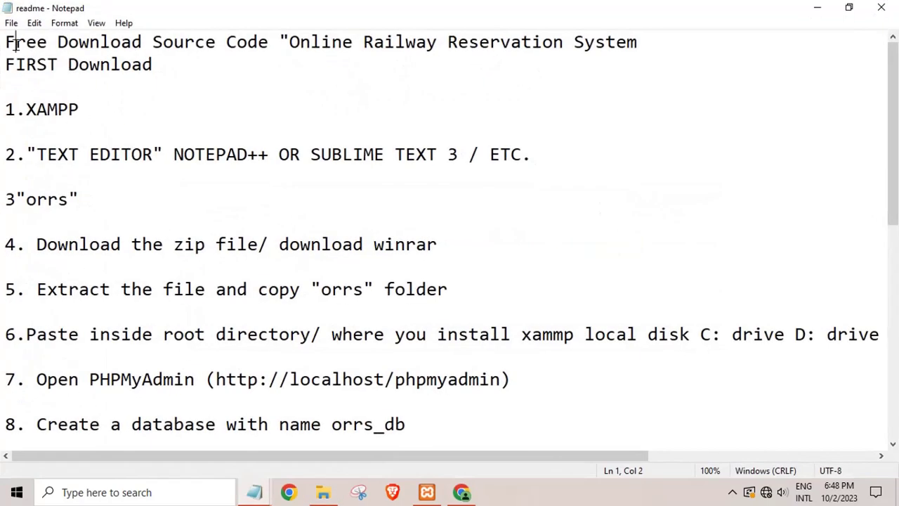
drag(14, 47, 176, 223)
click(152, 174)
double_click(153, 154)
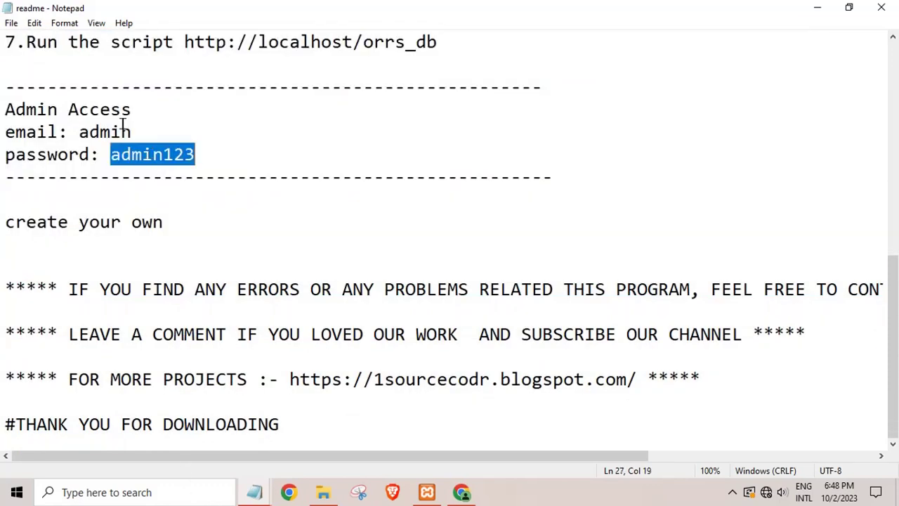
double_click(105, 132)
scroll(242, 200, up, 3)
scroll(241, 228, up, 2)
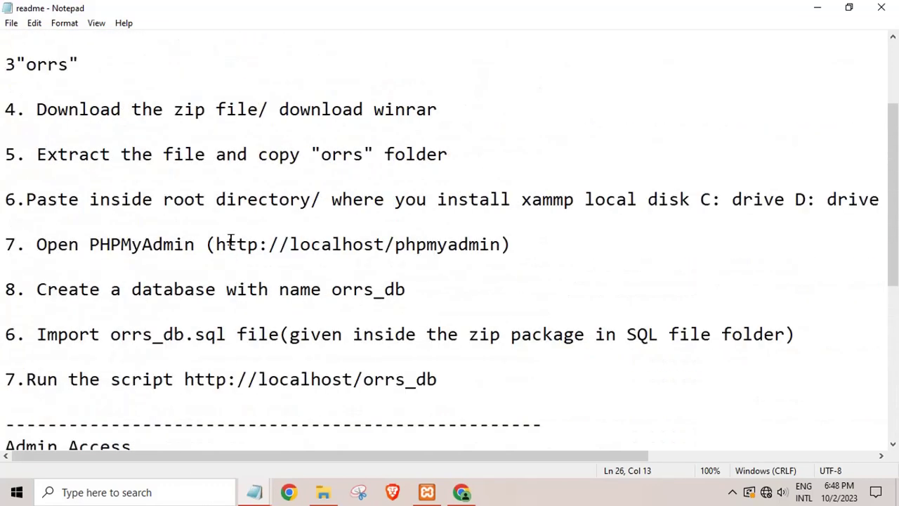
drag(56, 293, 367, 303)
click(368, 298)
double_click(365, 295)
double_click(182, 333)
scroll(295, 371, down, 1)
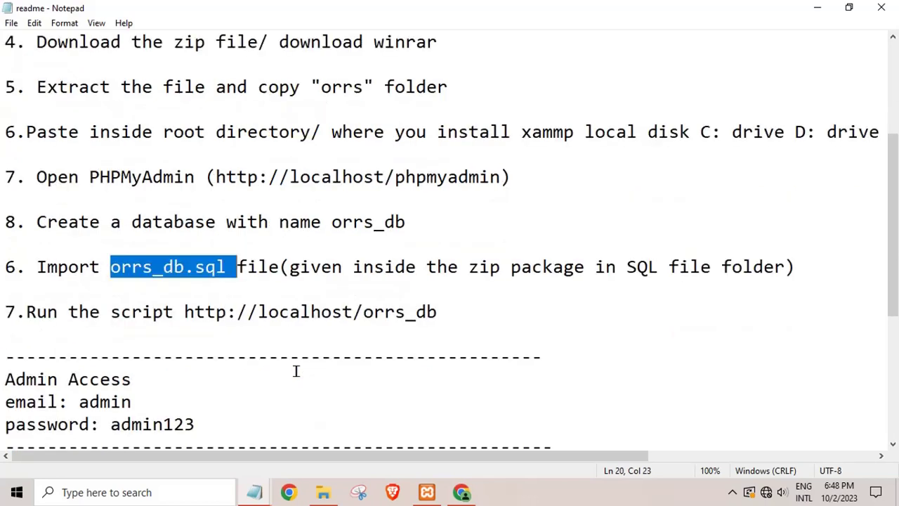
double_click(412, 311)
click(471, 288)
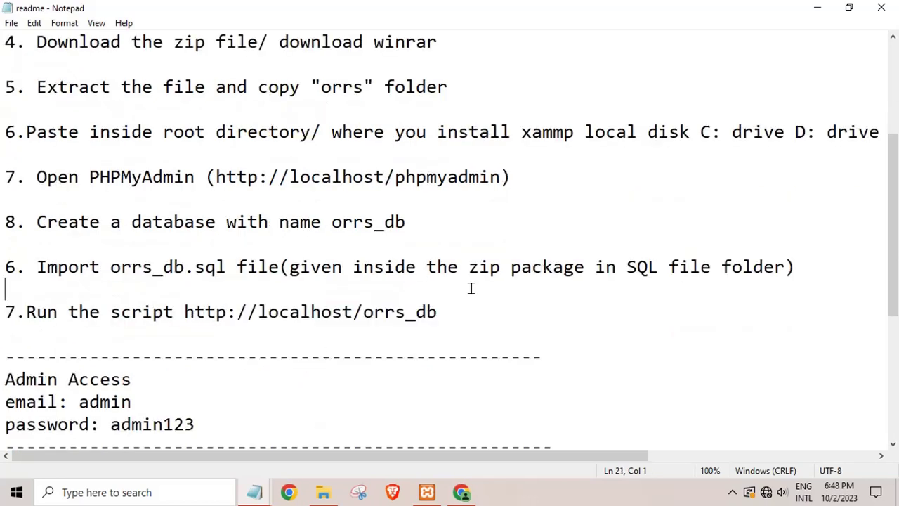
Close the readme, copy the name orrs_db from orrs_db.sql, and minimize Explorer.
click(881, 7)
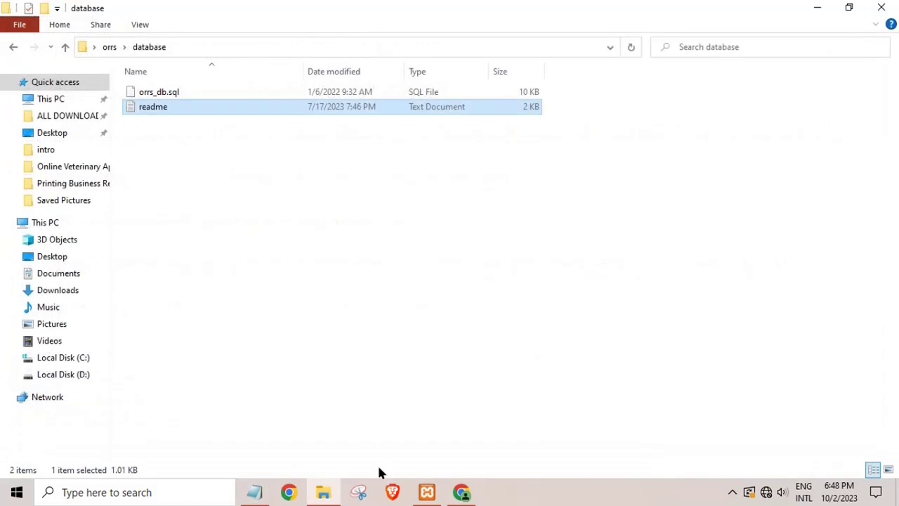
click(170, 94)
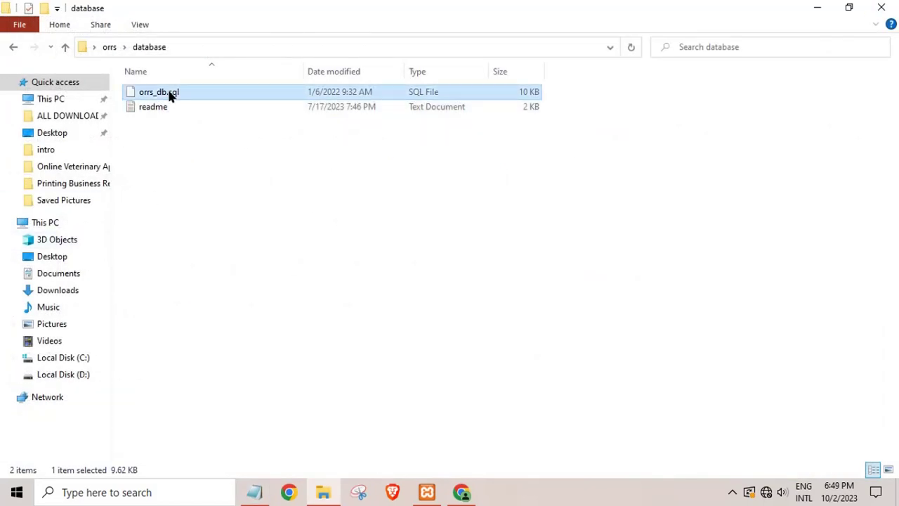
right_click(169, 95)
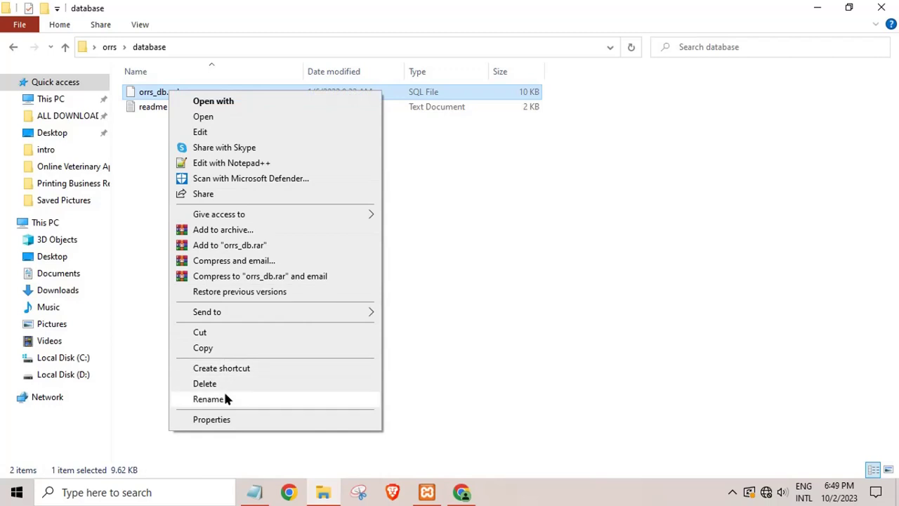
click(209, 398)
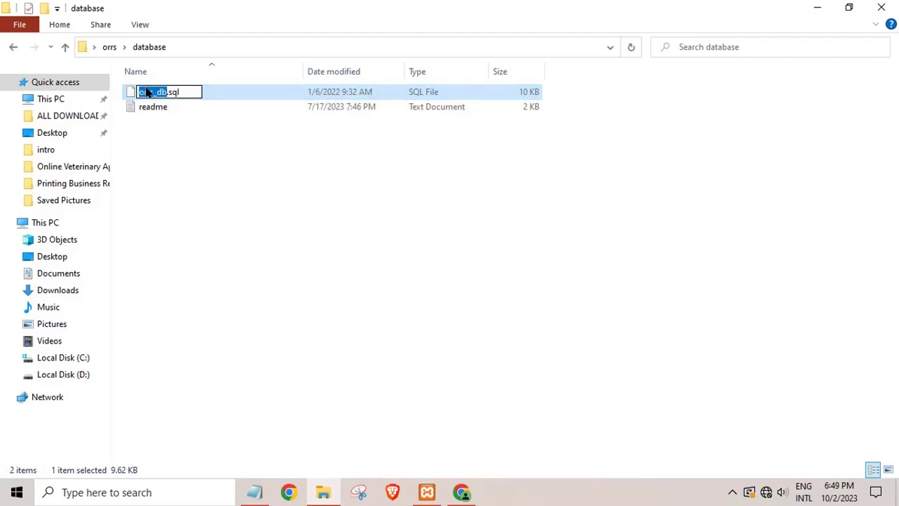
right_click(145, 90)
click(193, 395)
key(super+c)
right_click(149, 91)
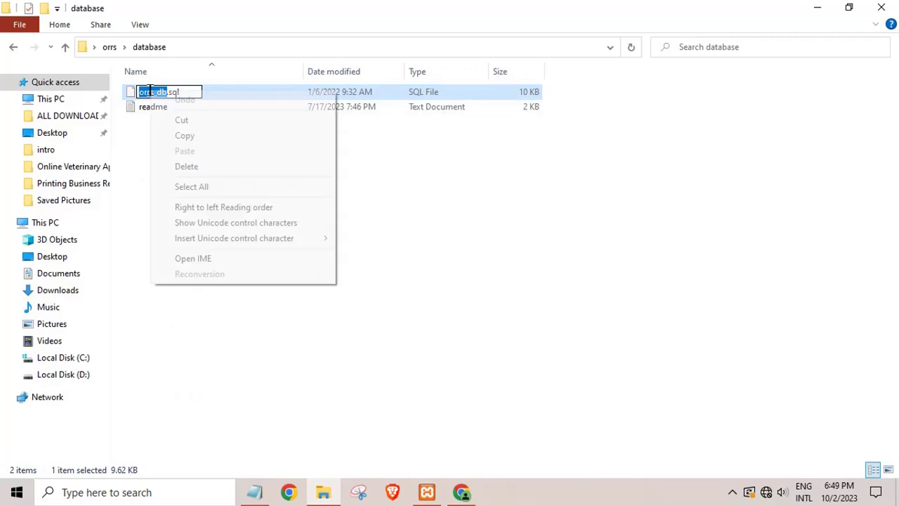
click(185, 137)
click(815, 8)
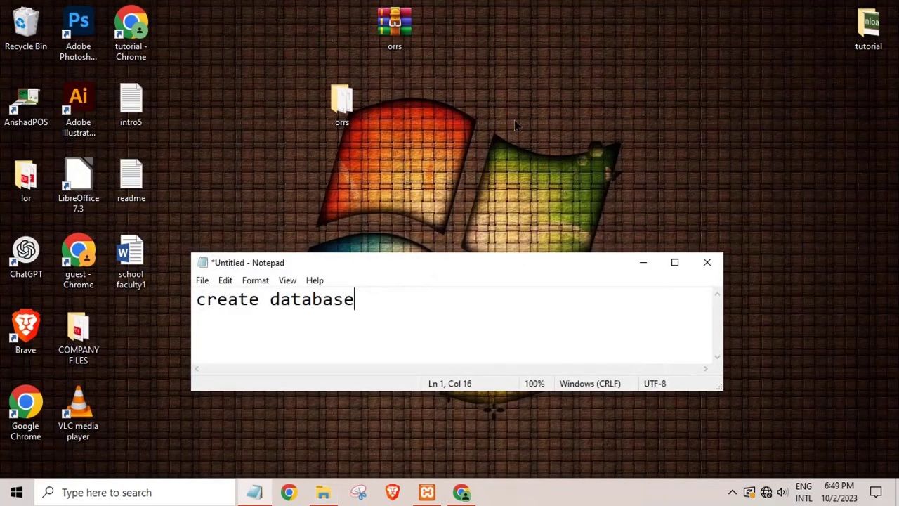
Create the orrs_db database with the default collation and go to its Import page.
click(461, 492)
right_click(299, 214)
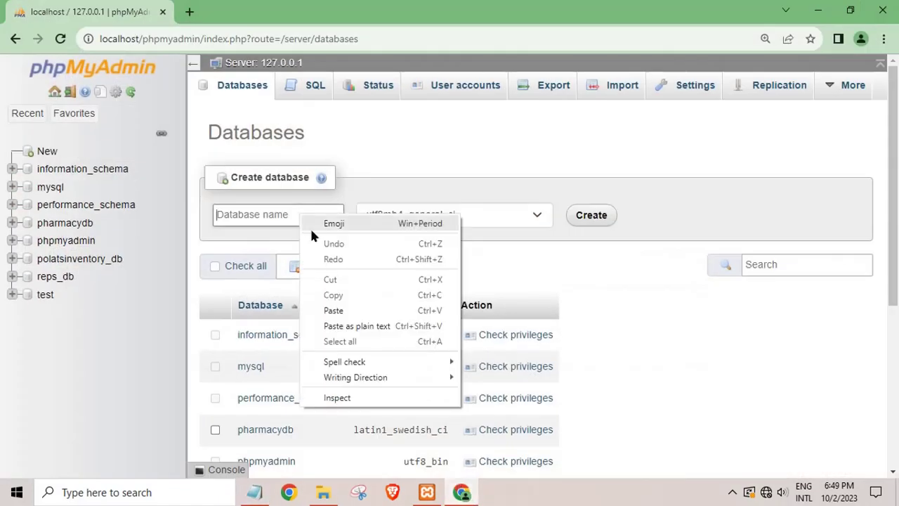
click(338, 311)
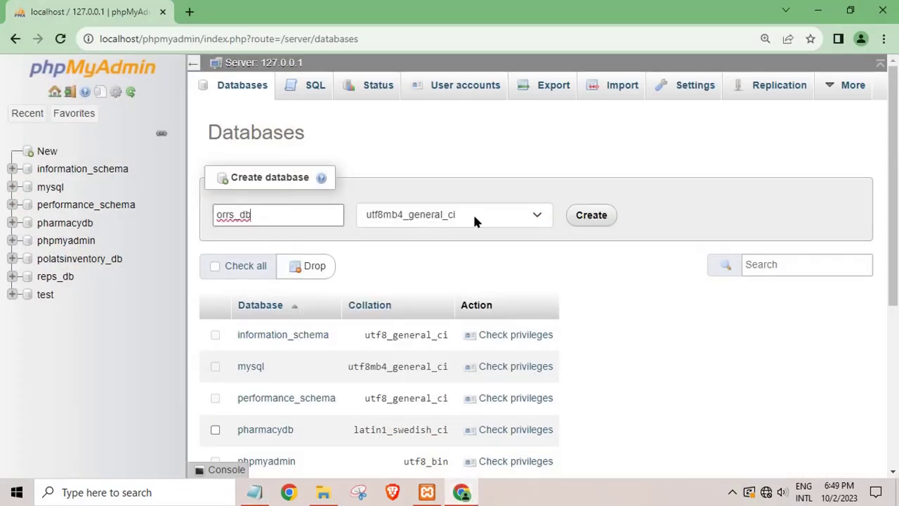
click(473, 219)
drag(547, 443, 526, 245)
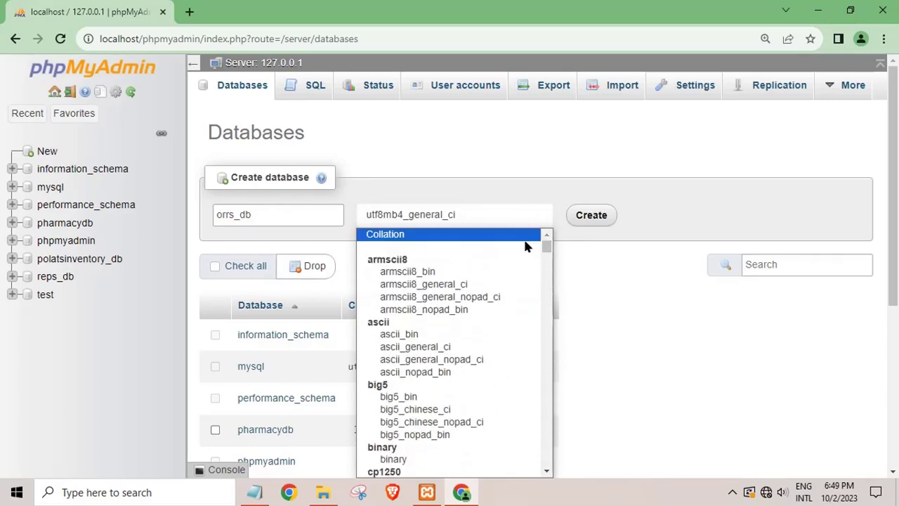
click(400, 238)
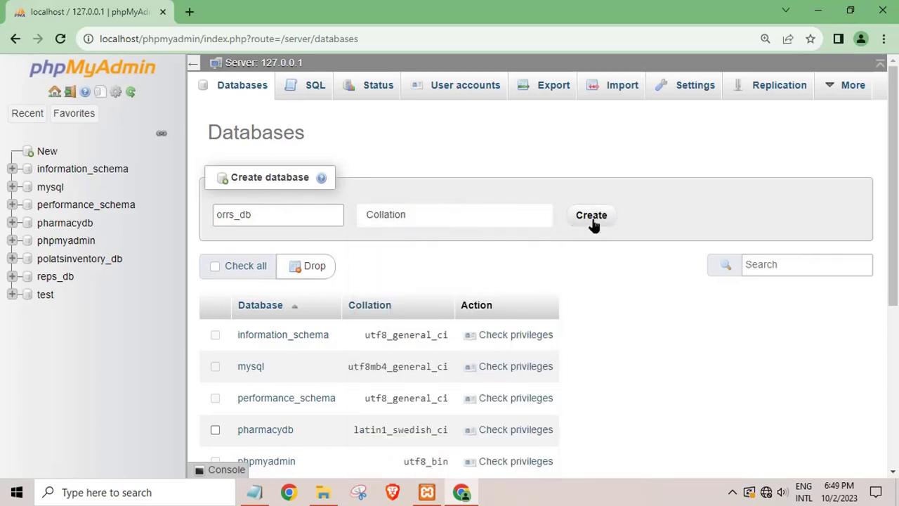
click(592, 218)
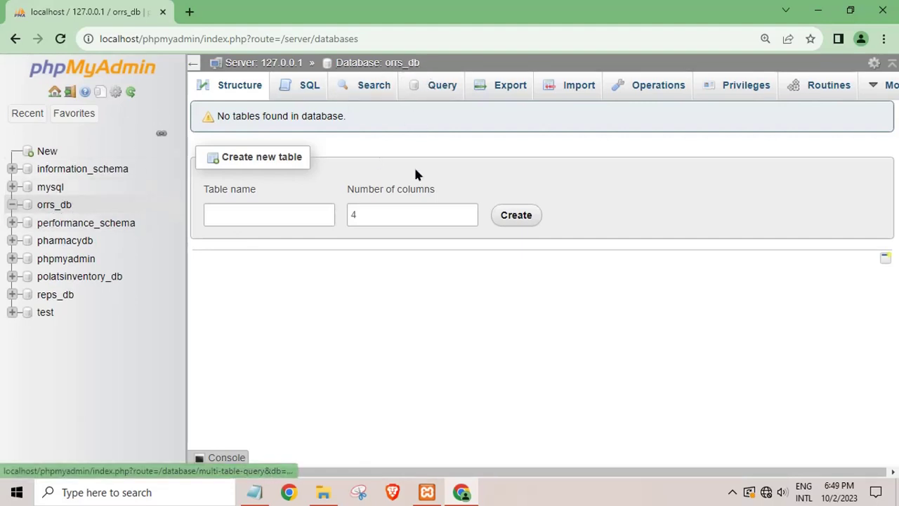
click(570, 95)
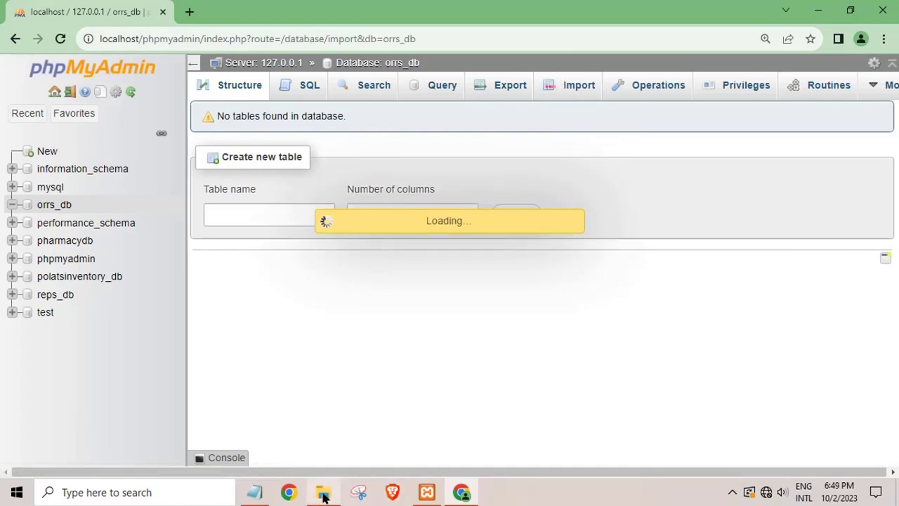
click(323, 492)
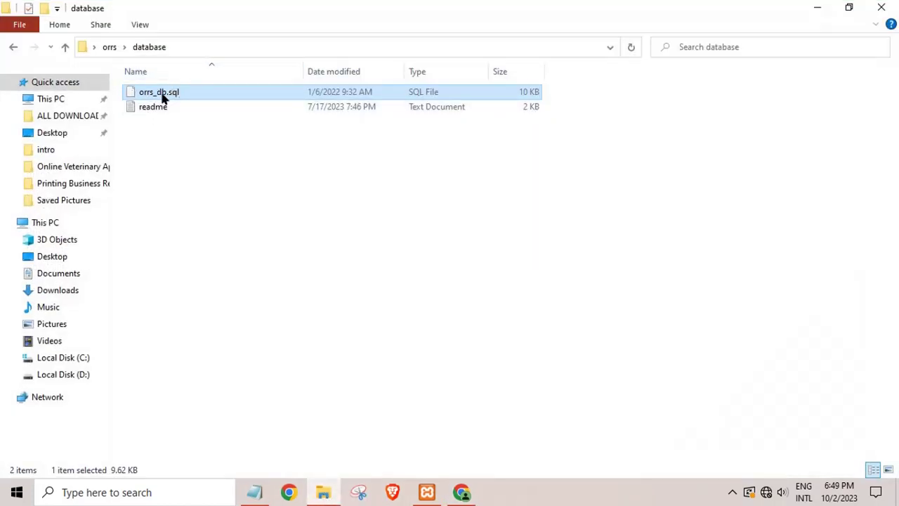
Choose Desktop\orrs\database\orrs_db.sql as the import file for orrs_db.
click(809, 8)
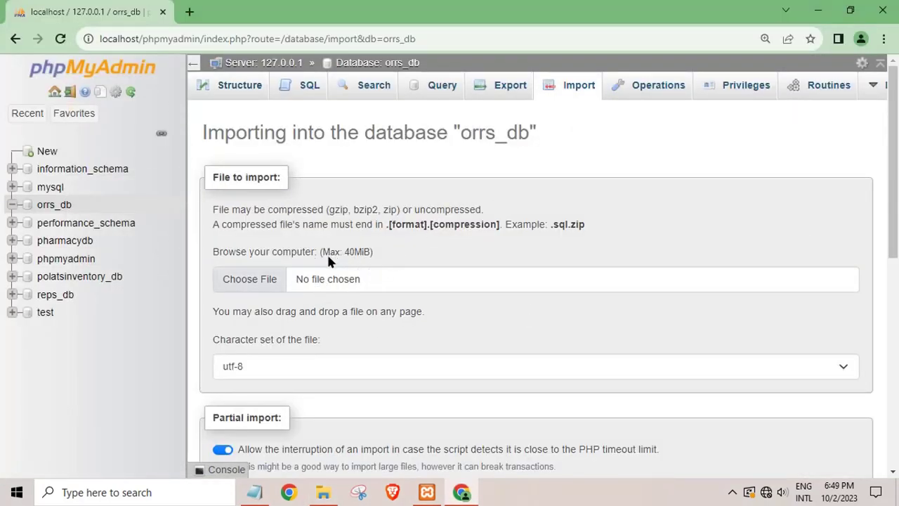
click(256, 280)
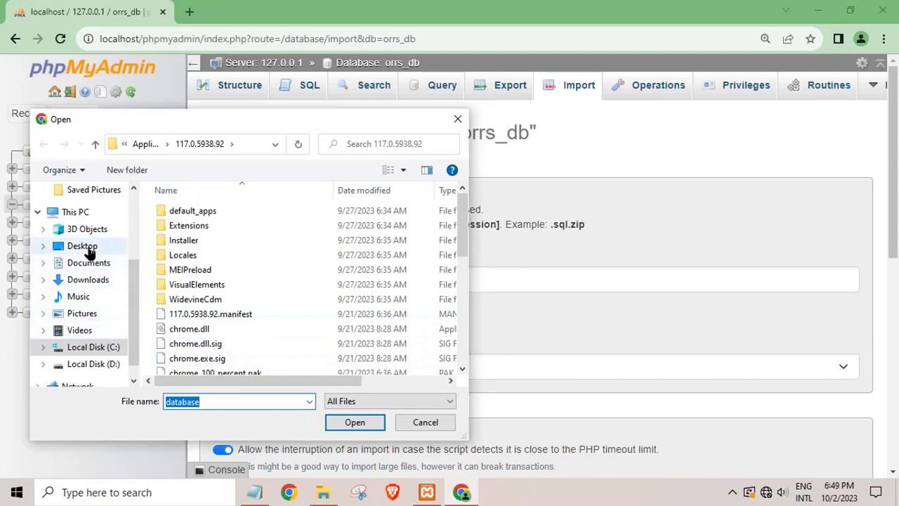
click(81, 246)
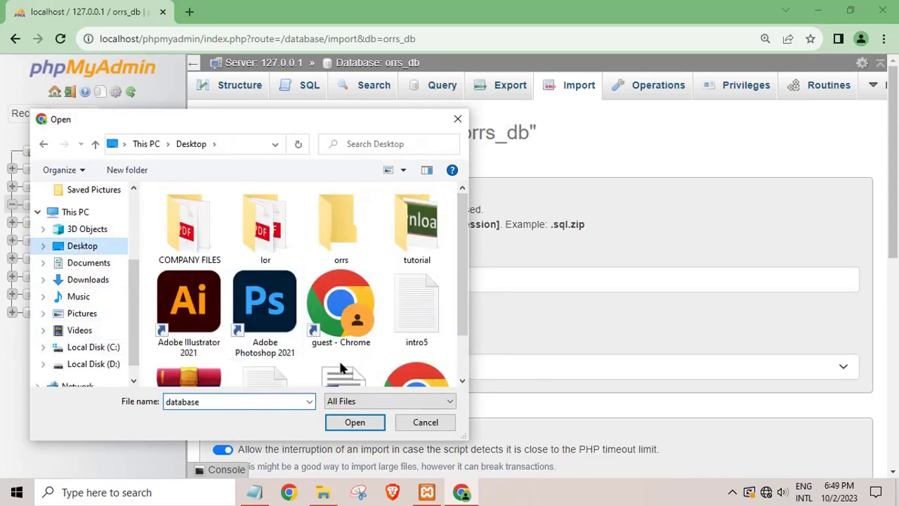
double_click(343, 238)
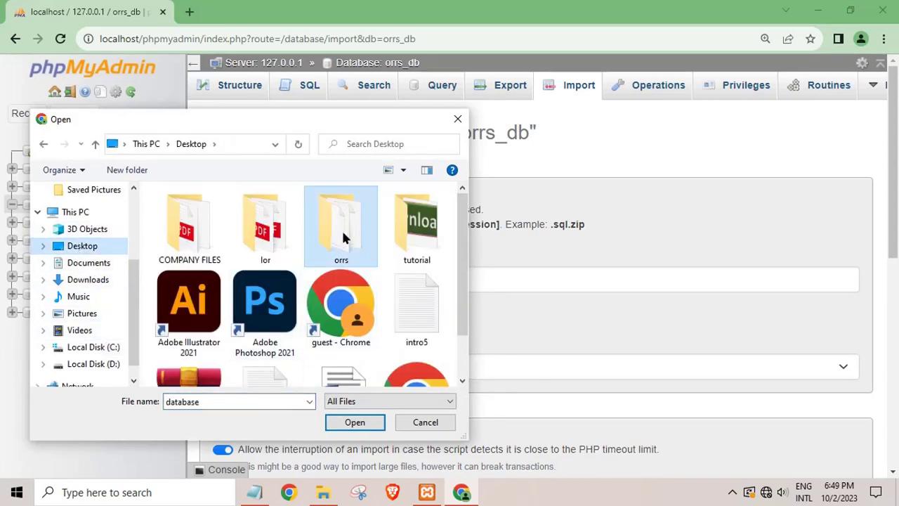
double_click(207, 259)
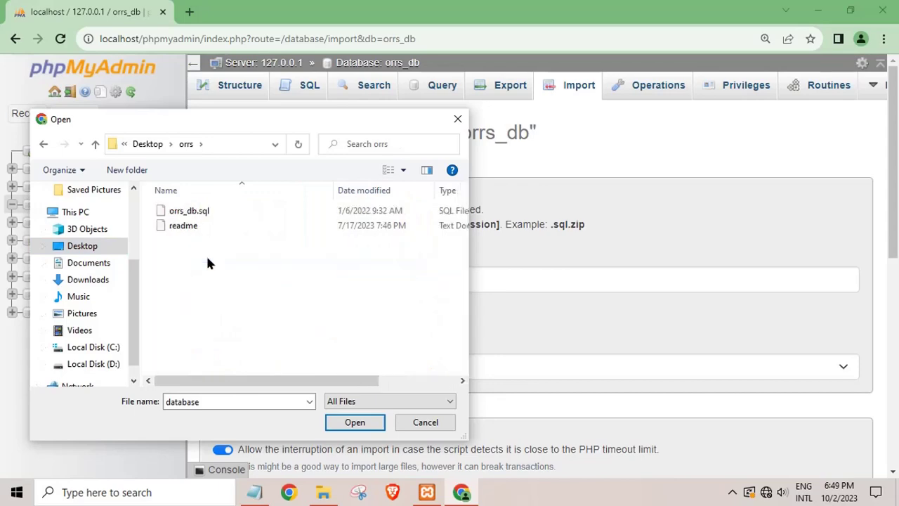
click(195, 212)
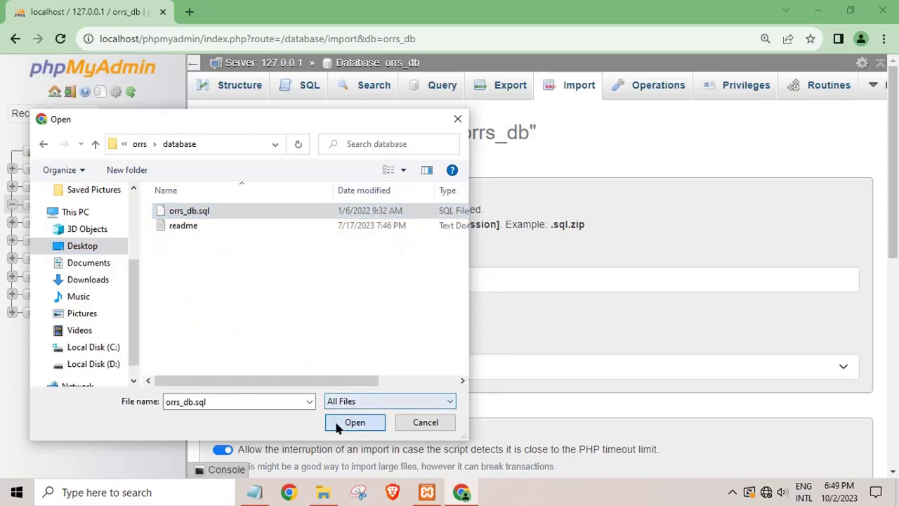
click(345, 415)
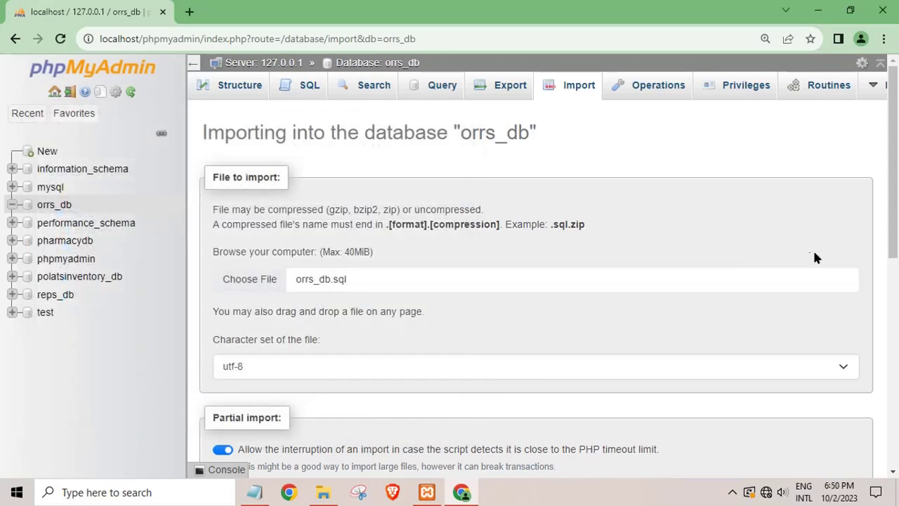
drag(892, 252, 888, 450)
Run the orrs_db.sql import, noting 'wait to succes import' in Notepad, and review the results.
click(240, 424)
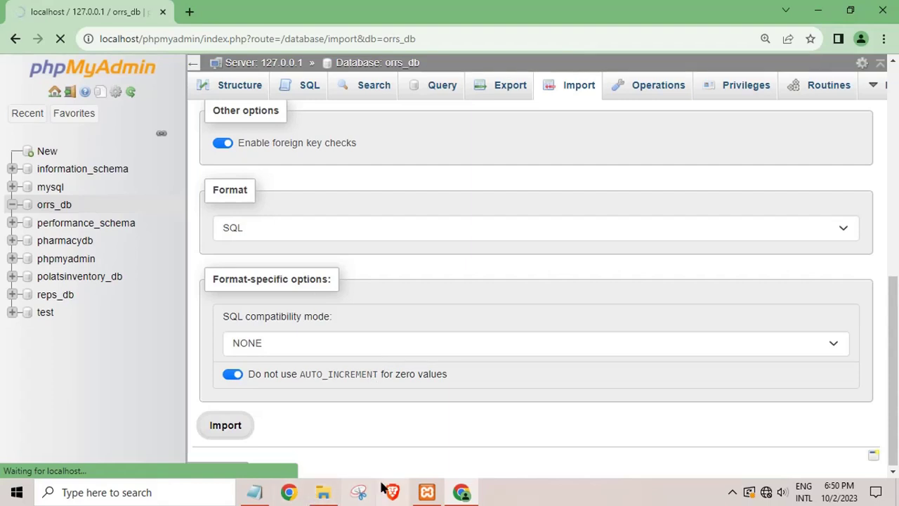
click(251, 494)
drag(384, 315, 184, 314)
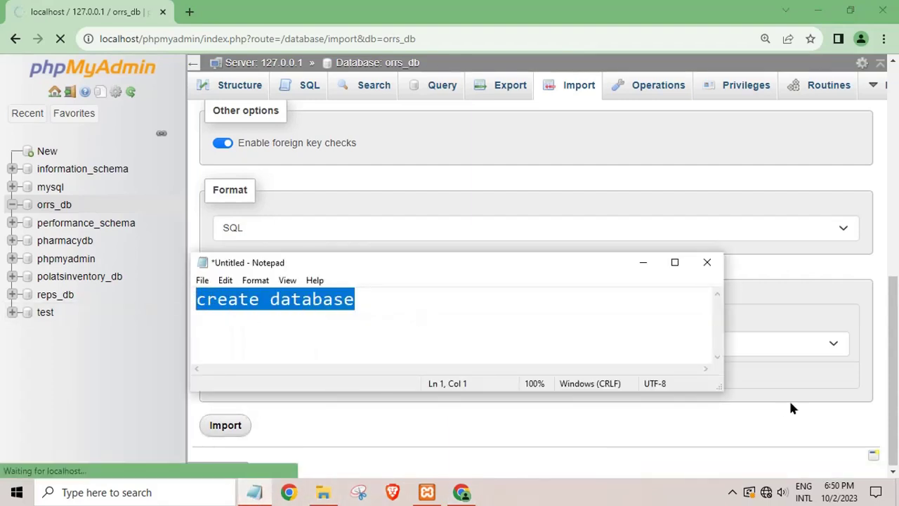
text(wait)
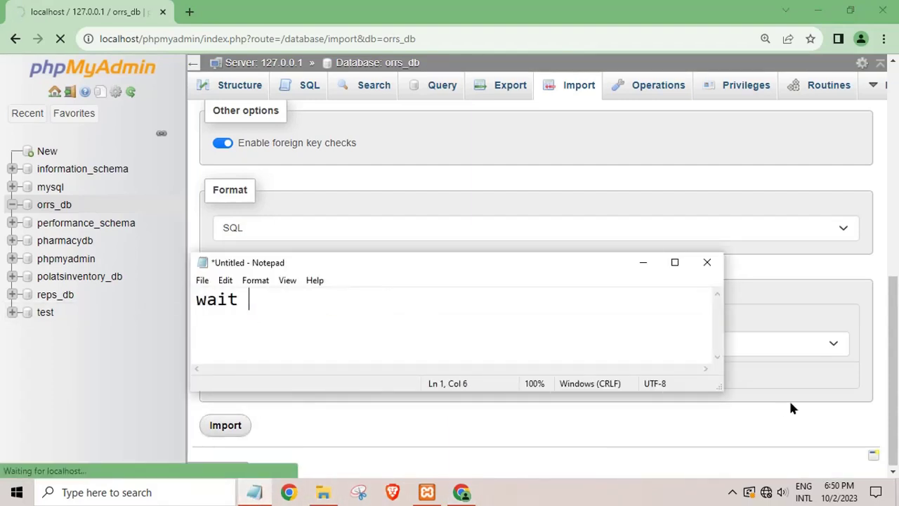
text( to succes om)
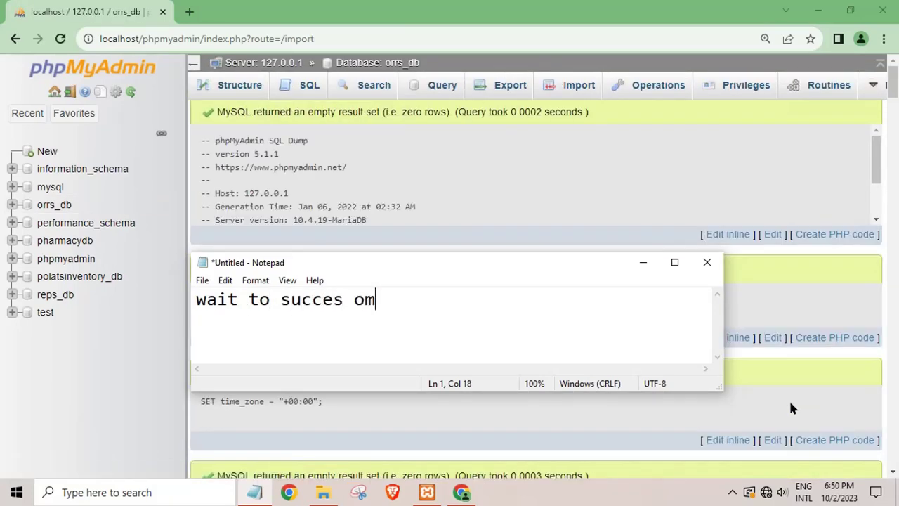
key(BackSpace)
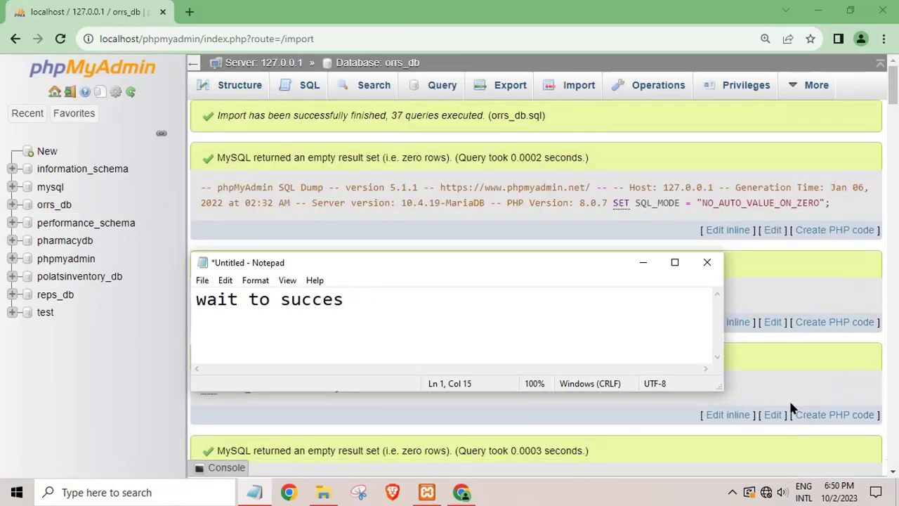
text(mport)
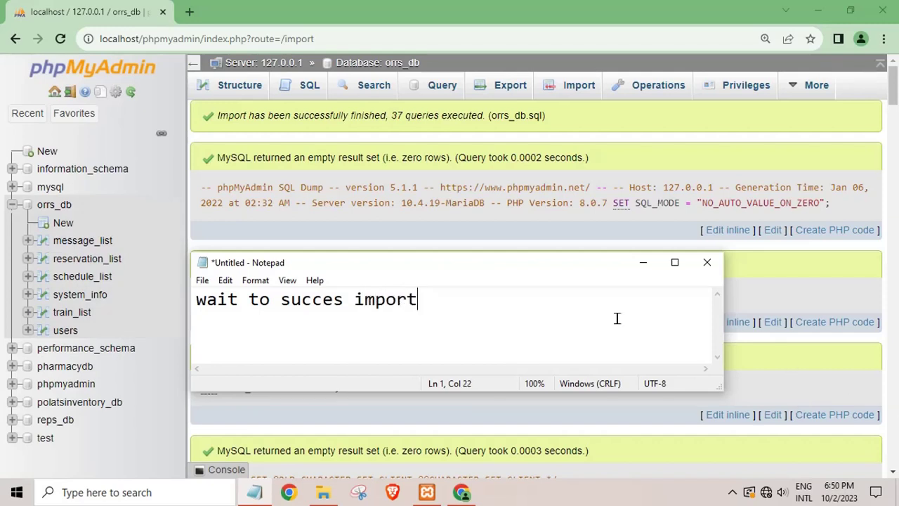
click(642, 262)
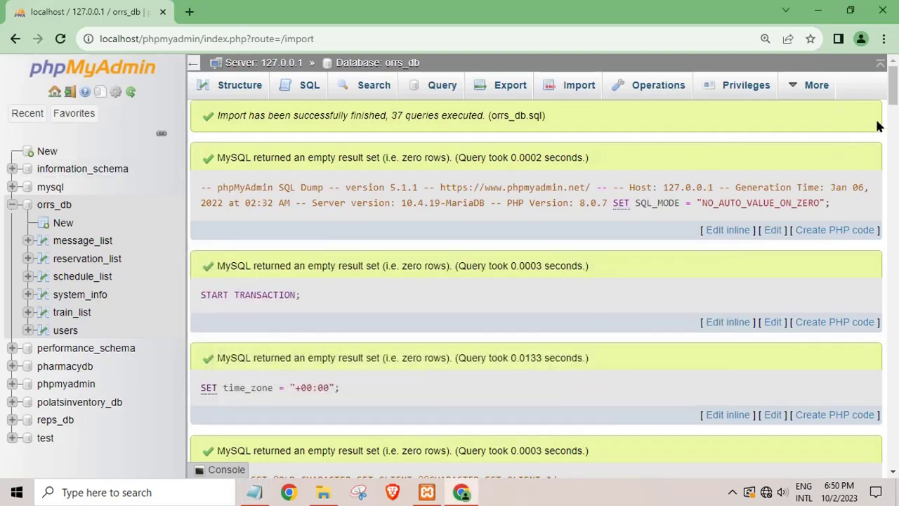
drag(892, 92, 891, 450)
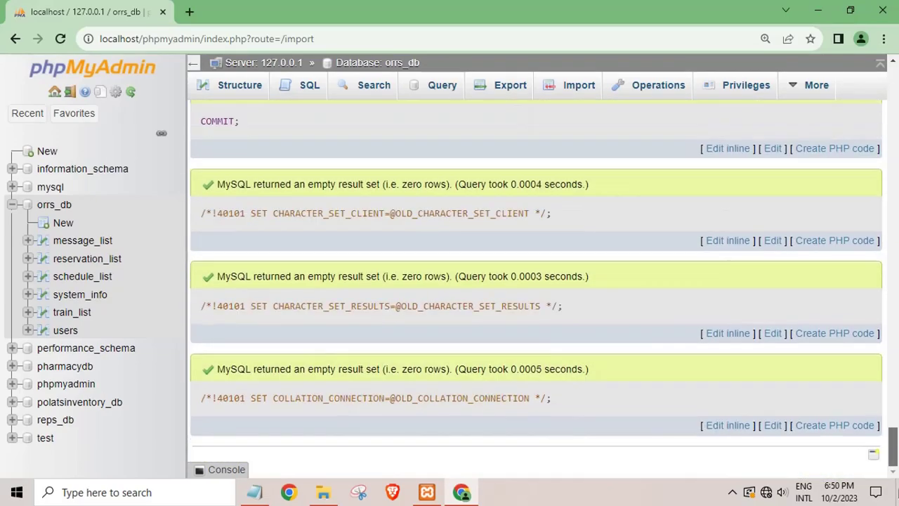
Browse orrs_db's message_list and users tables and reveal the admin's full password hash.
click(69, 246)
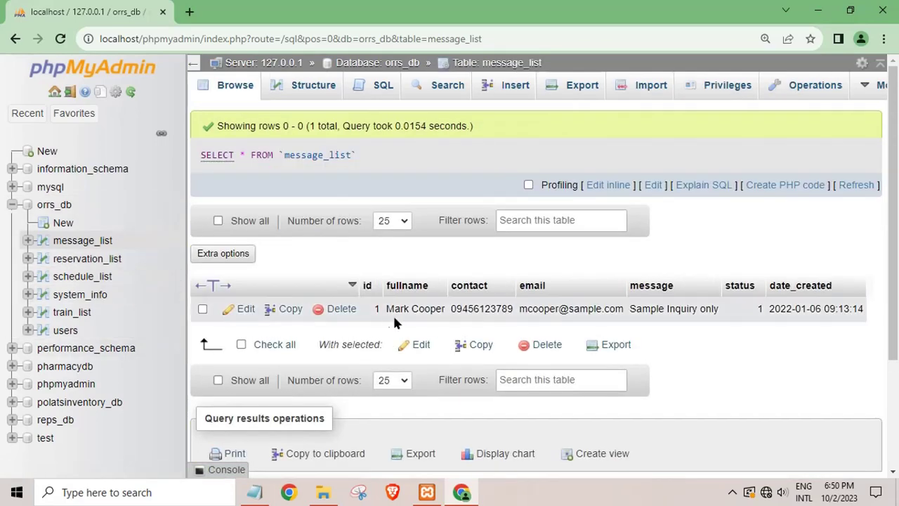
click(58, 335)
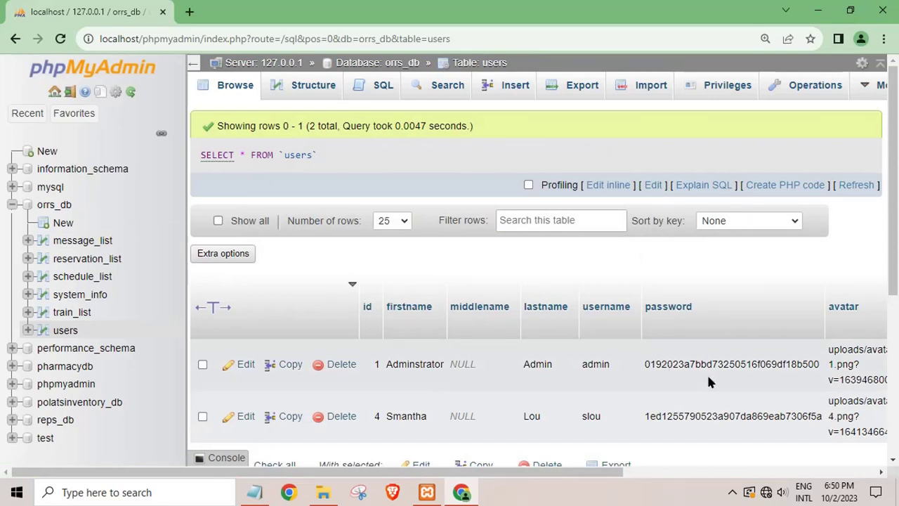
double_click(707, 364)
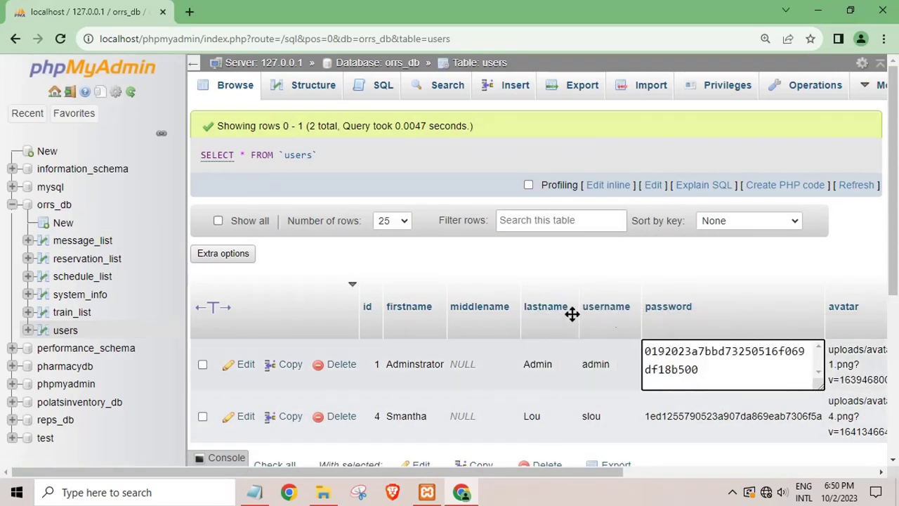
click(188, 13)
Change the Notepad note to 'my xampp install in drive c'.
click(817, 11)
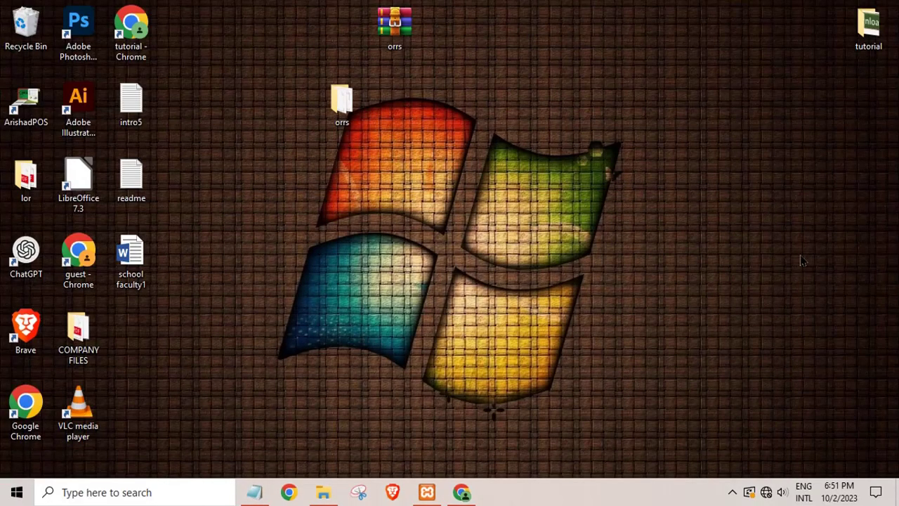
click(254, 491)
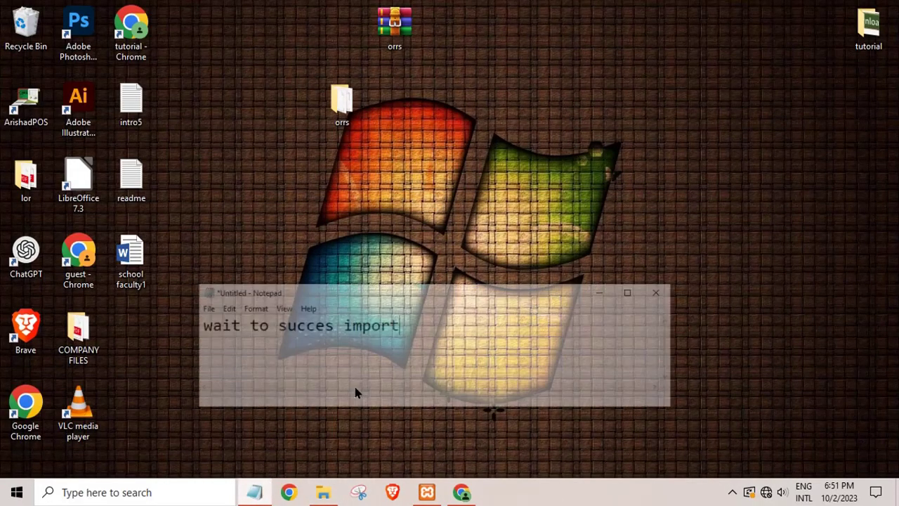
drag(454, 307, 2, 356)
text(my xampp install in drive c)
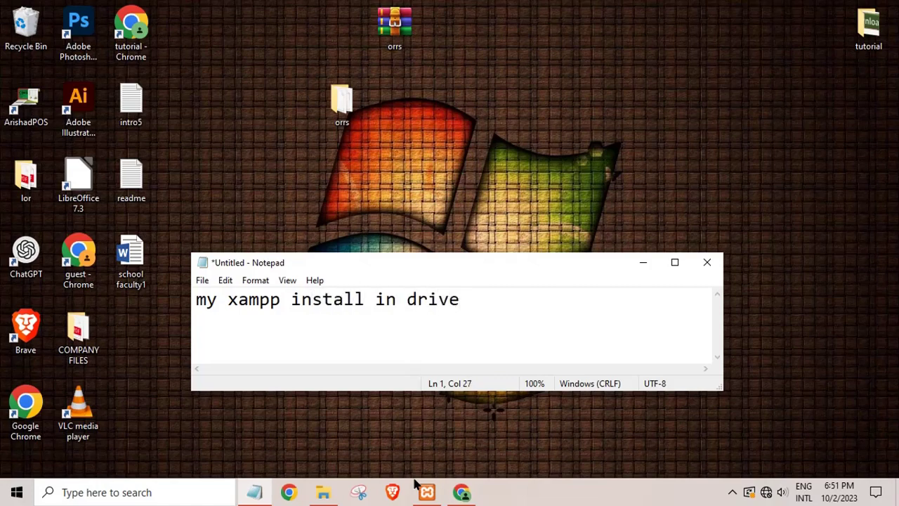
click(643, 262)
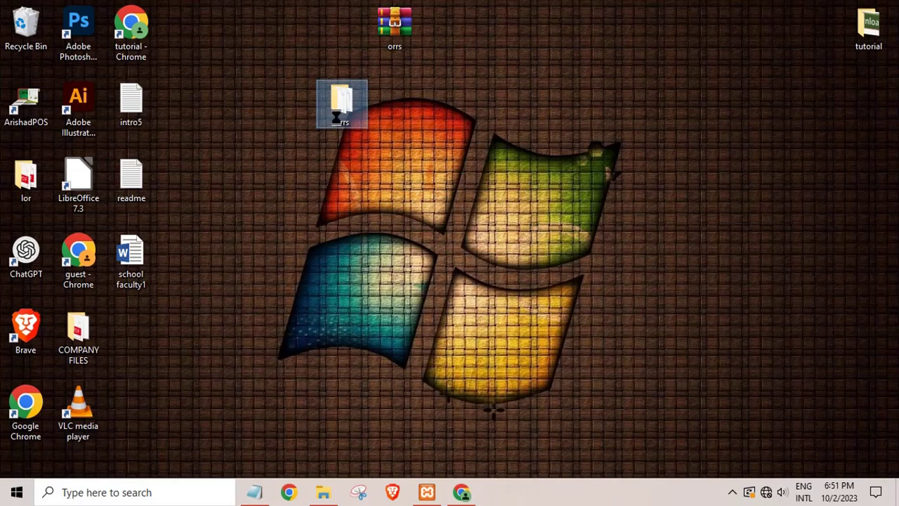
Copy the orrs folder from the desktop and close the database folder window.
right_click(337, 116)
click(373, 372)
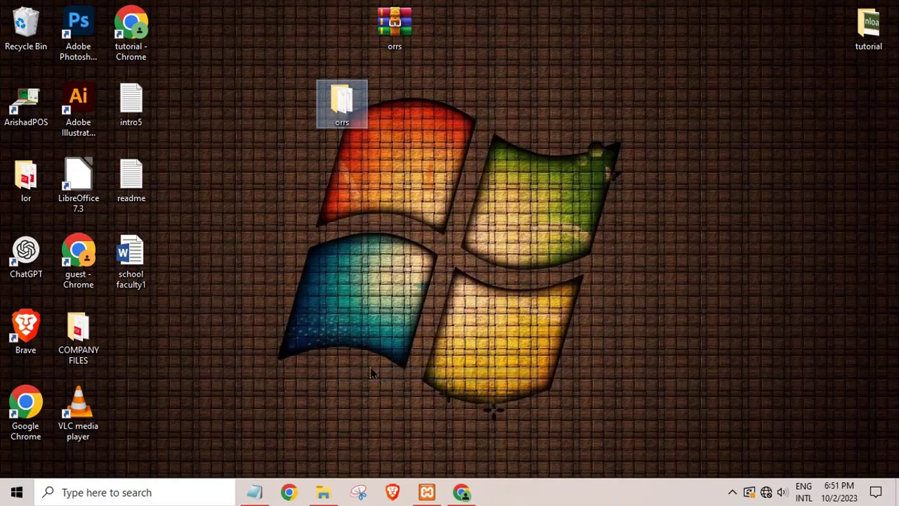
click(323, 492)
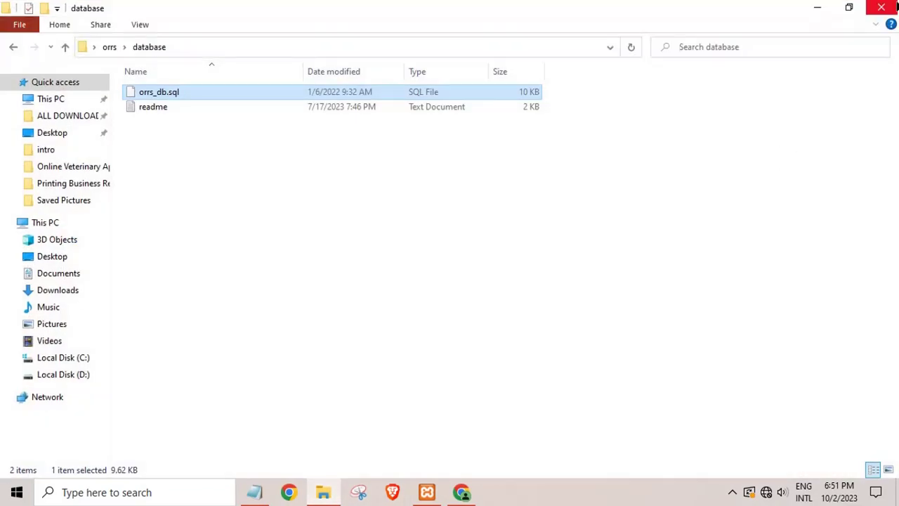
click(895, 8)
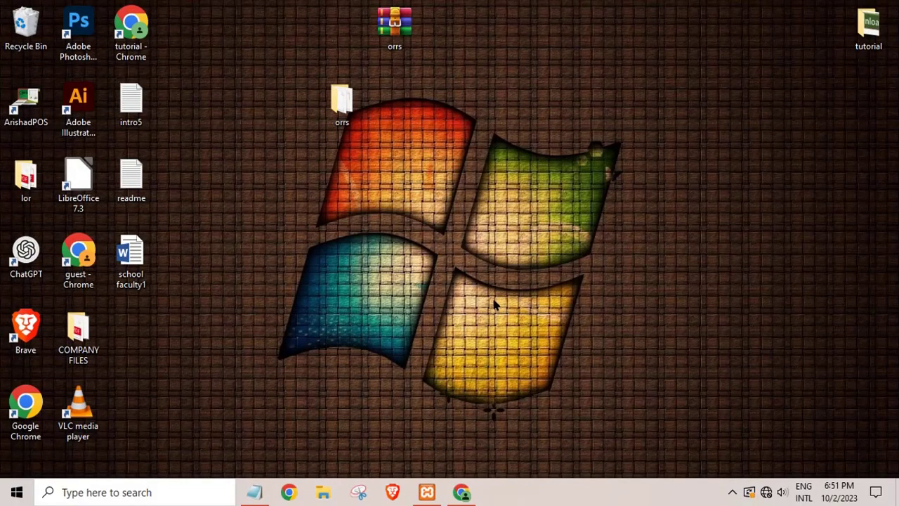
Browse to Local Disk (C:) > xampp > htdocs and paste the copied orrs folder there.
key(super+e)
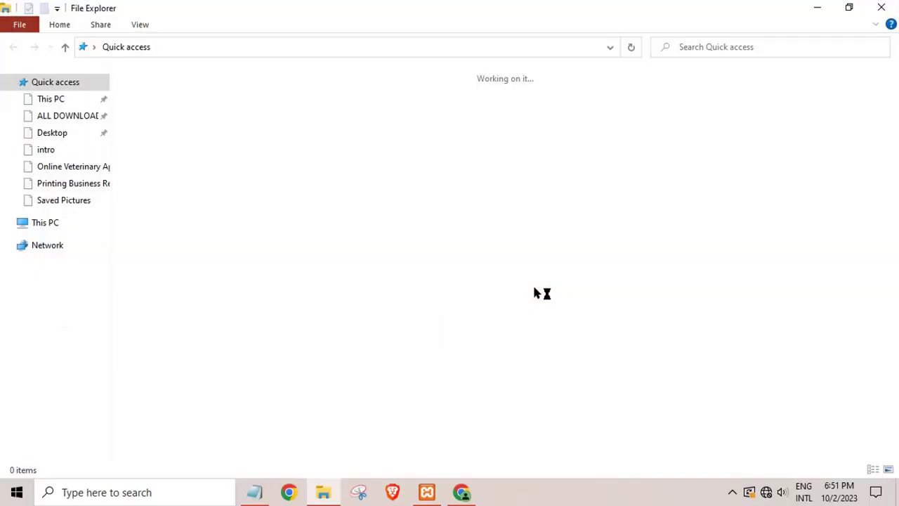
click(44, 222)
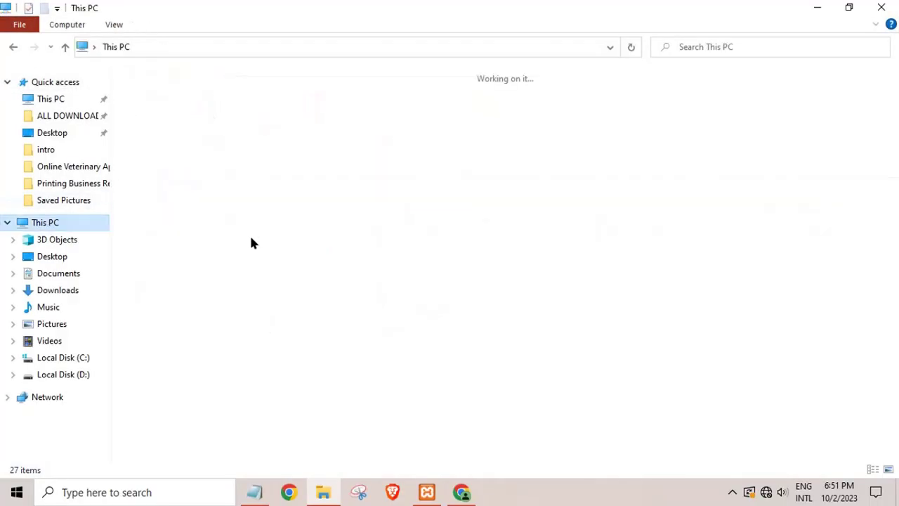
click(184, 205)
double_click(200, 222)
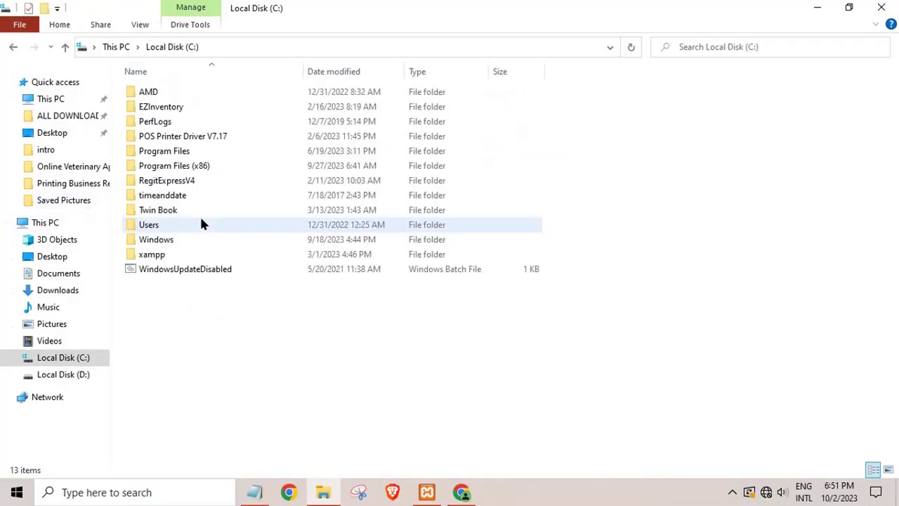
click(151, 256)
double_click(151, 256)
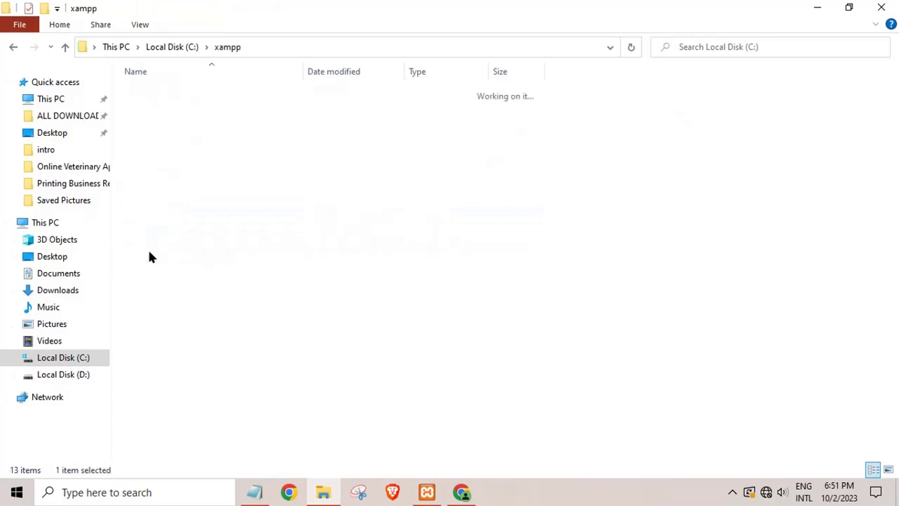
click(152, 173)
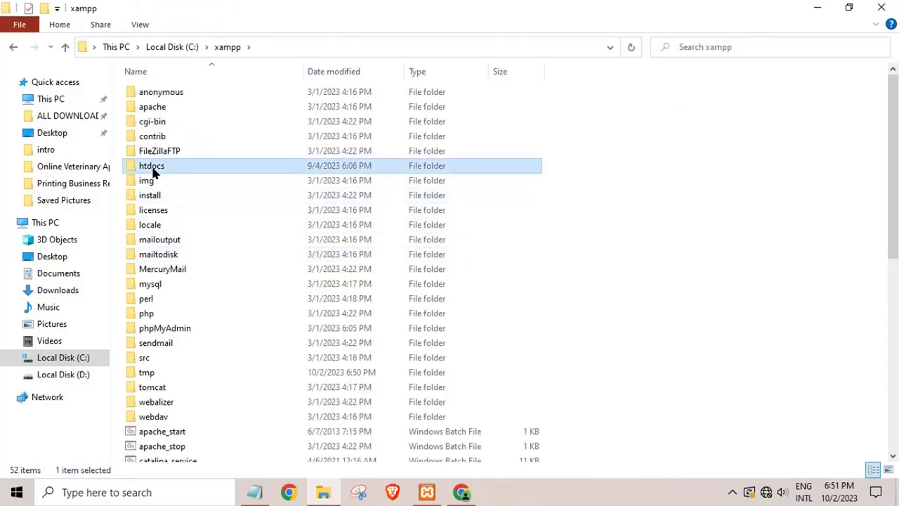
double_click(153, 173)
right_click(177, 375)
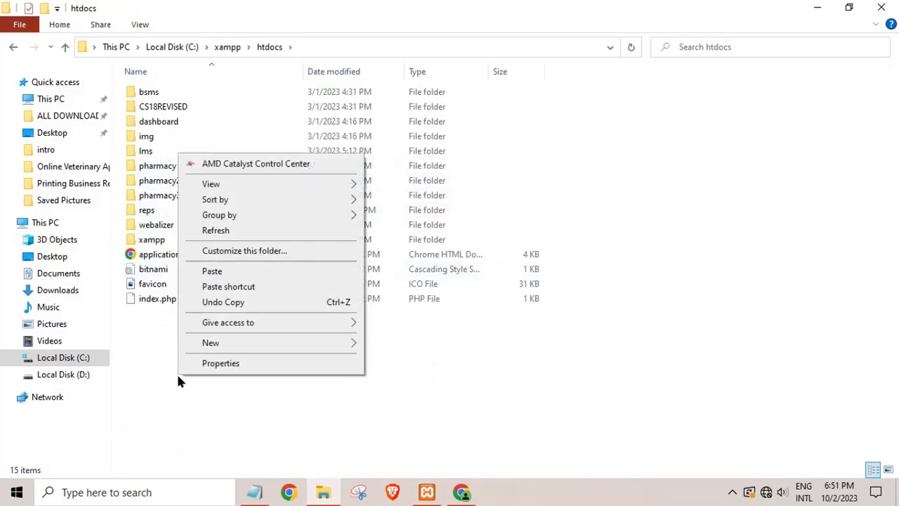
click(212, 271)
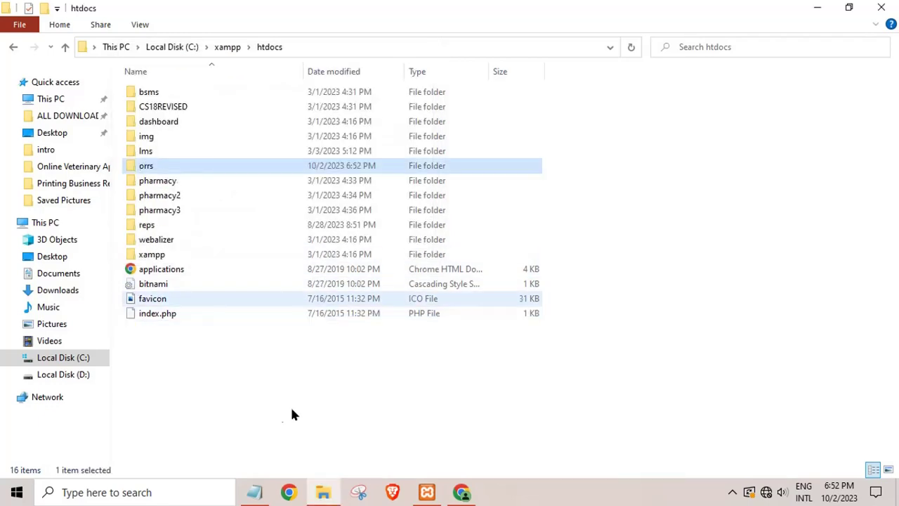
Open the orrs folder in htdocs and select its index.php file.
double_click(148, 166)
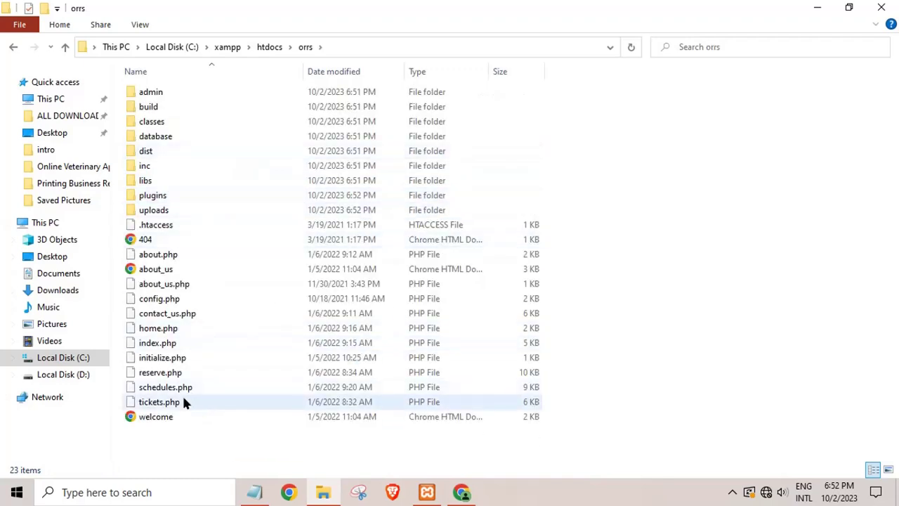
click(165, 346)
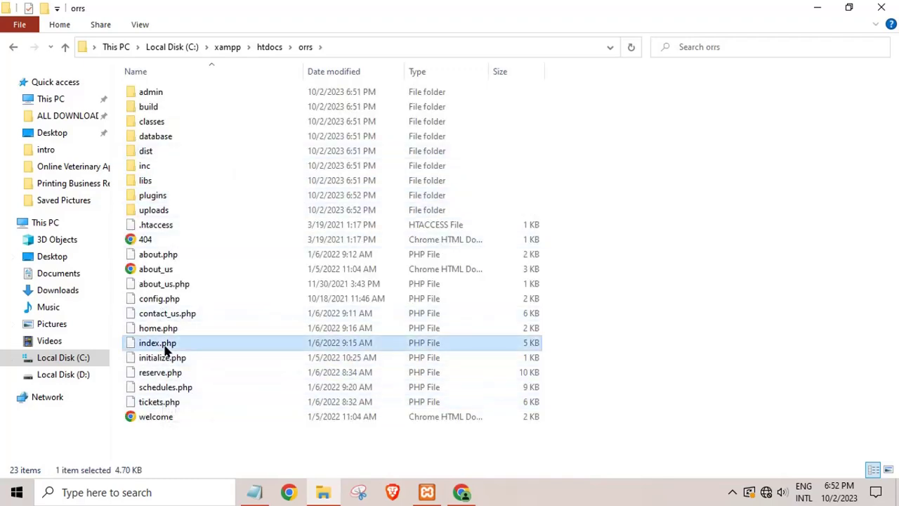
right_click(166, 347)
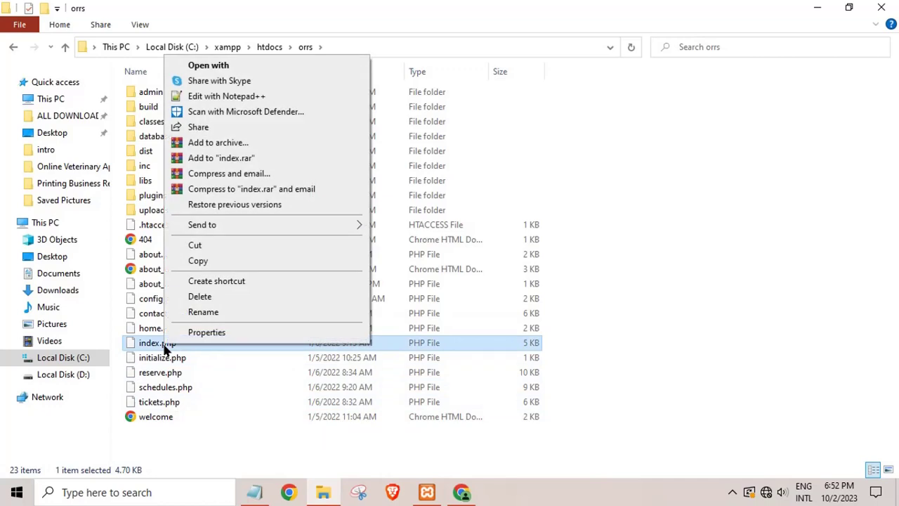
Copy the folder path C:\xampp\htdocs\orrs from the Explorer address bar.
click(366, 45)
key(super+c)
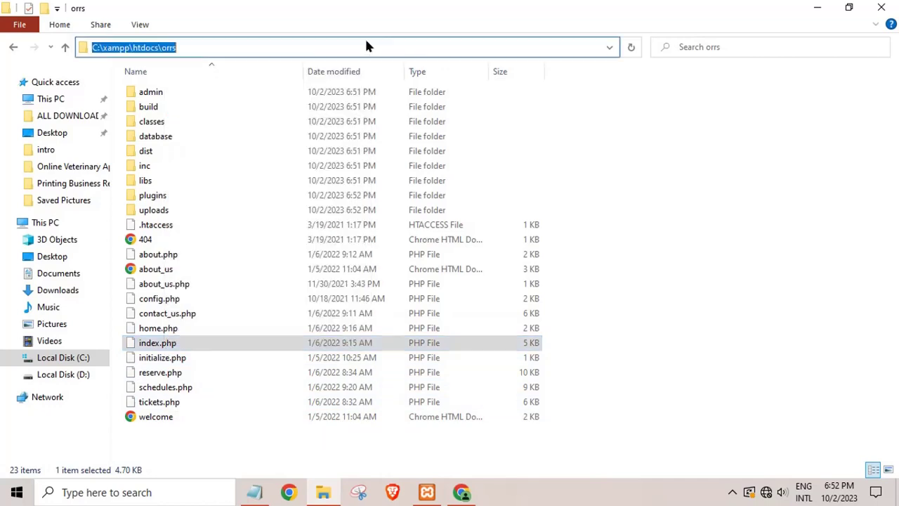
right_click(177, 44)
right_click(147, 47)
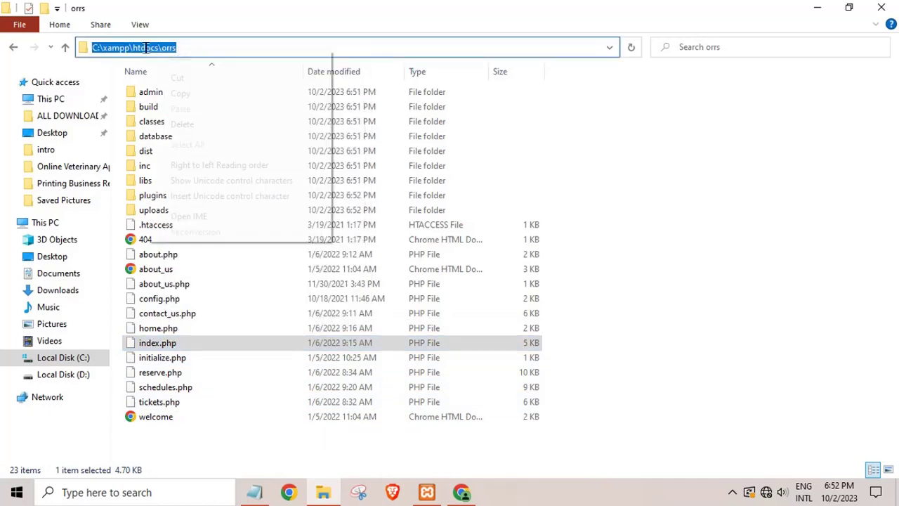
click(181, 94)
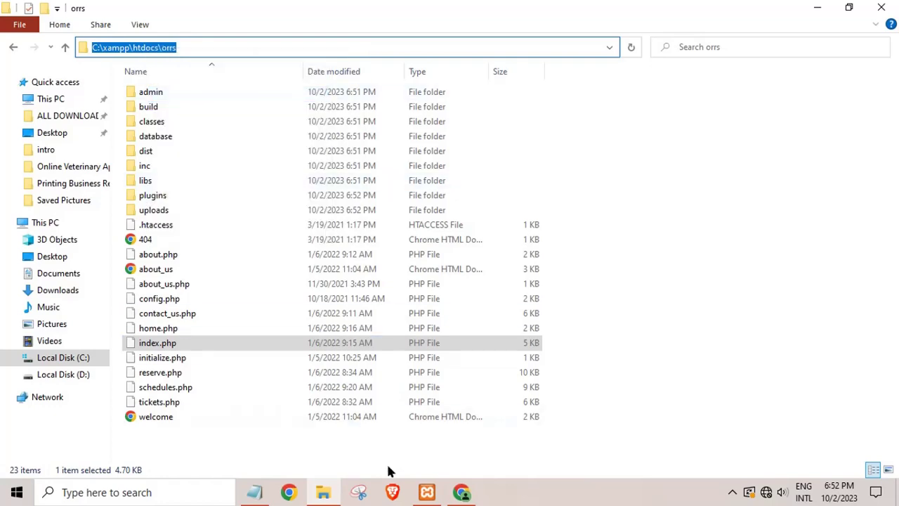
click(461, 491)
Load localhost/orrs in Chrome from the pasted path, then open the admin folder in Explorer.
right_click(142, 39)
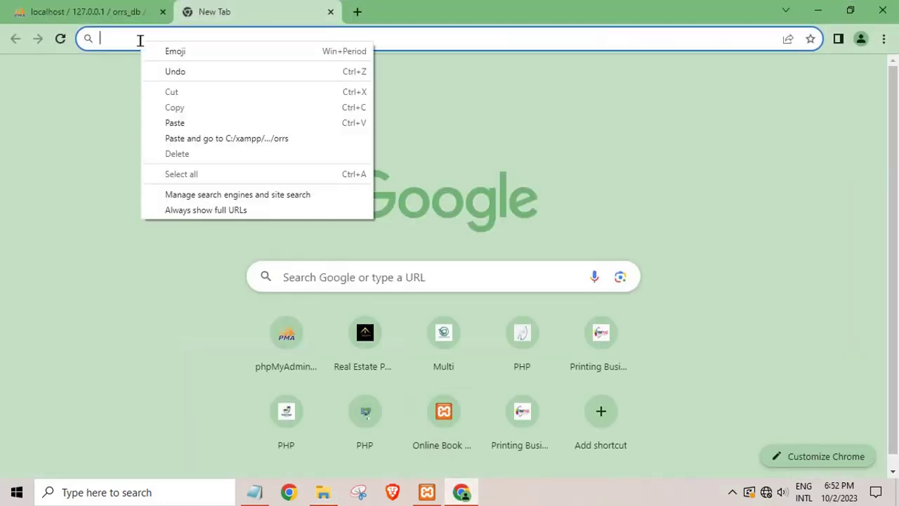
click(175, 122)
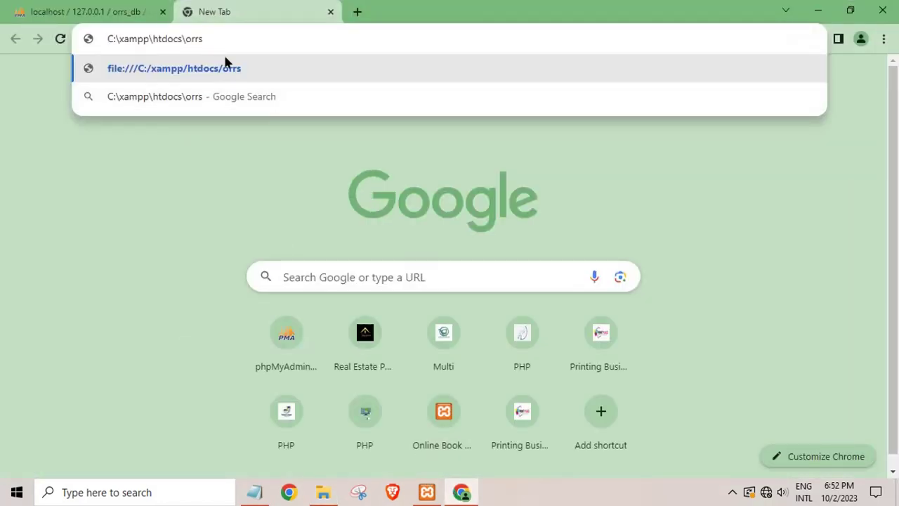
drag(181, 47, 19, 48)
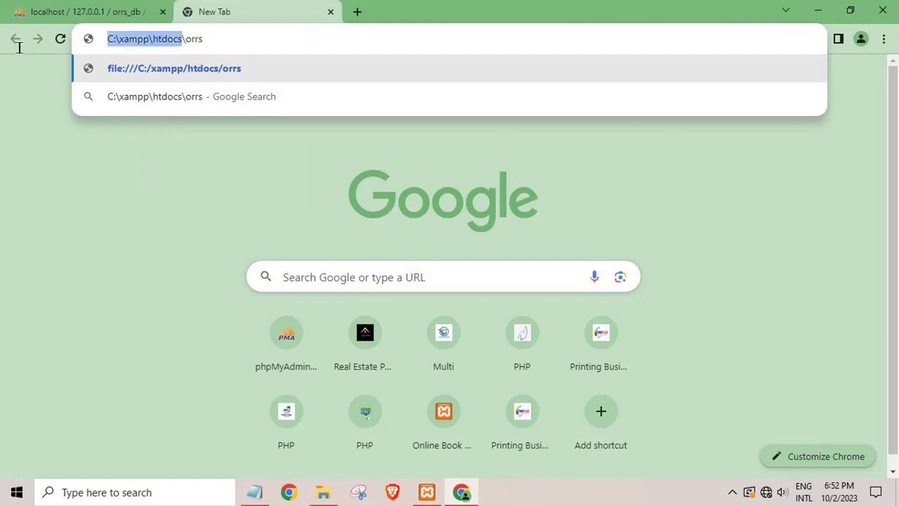
key(BackSpace)
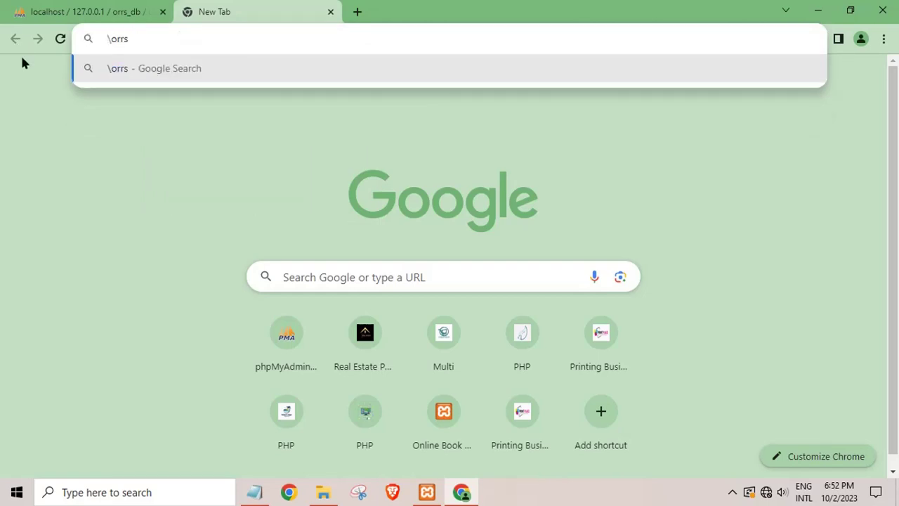
text(locla)
key(BackSpace)
key(BackSpace)
text(o)
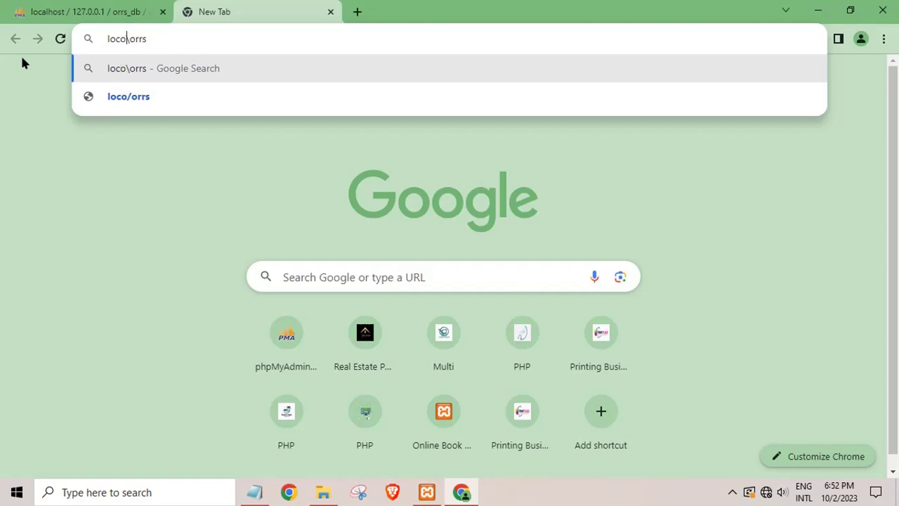
text(host)
key(BackSpace)
key(BackSpace)
key(BackSpace)
key(BackSpace)
key(BackSpace)
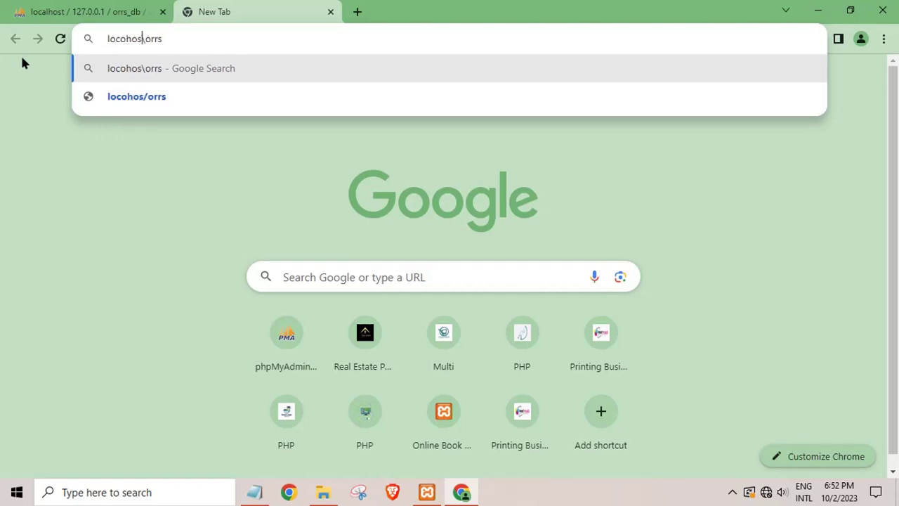
text(alhost)
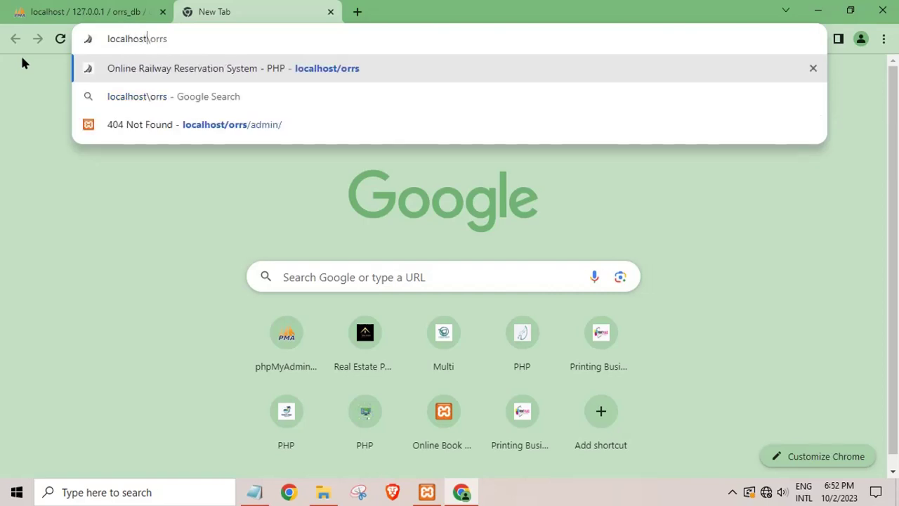
key(Return)
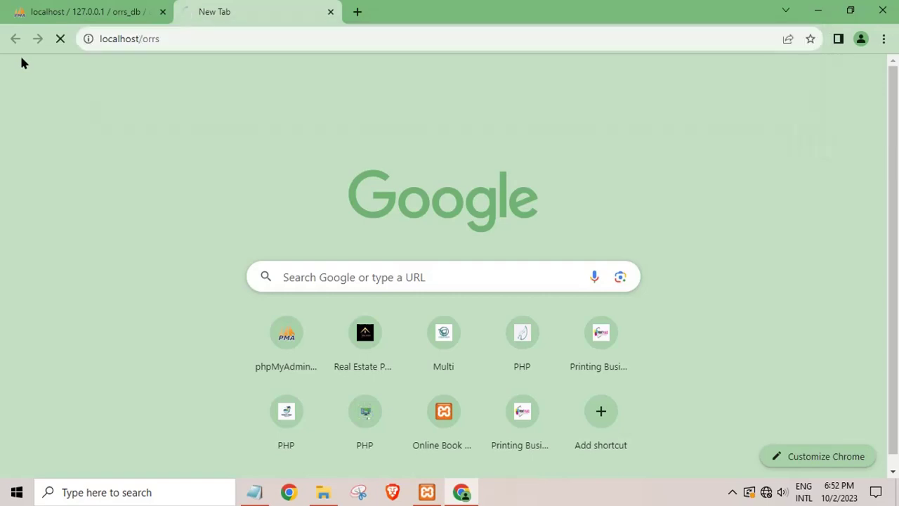
click(323, 491)
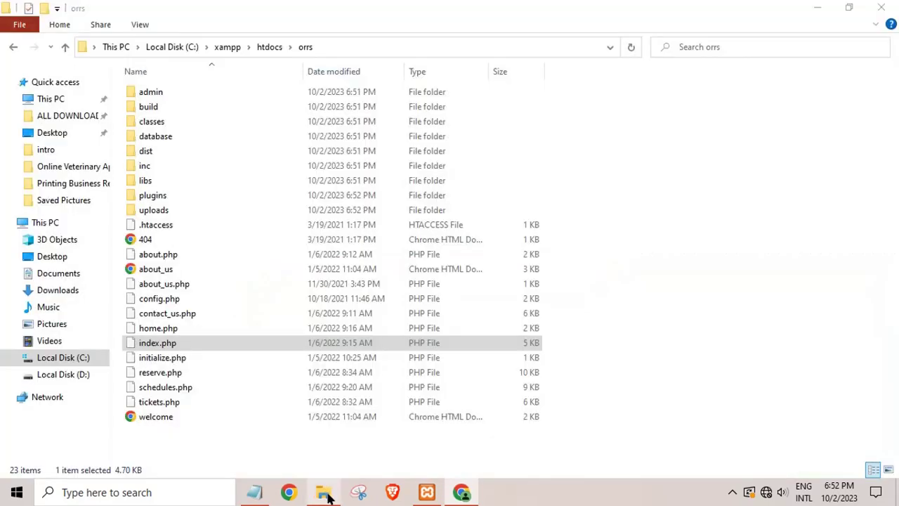
double_click(156, 94)
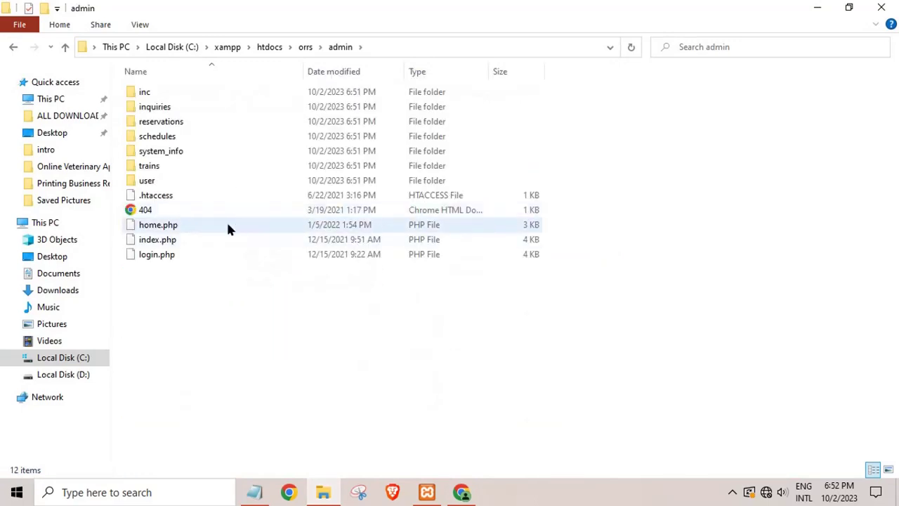
Open admin index.php in Notepad++ and launch it in Chrome.
click(155, 240)
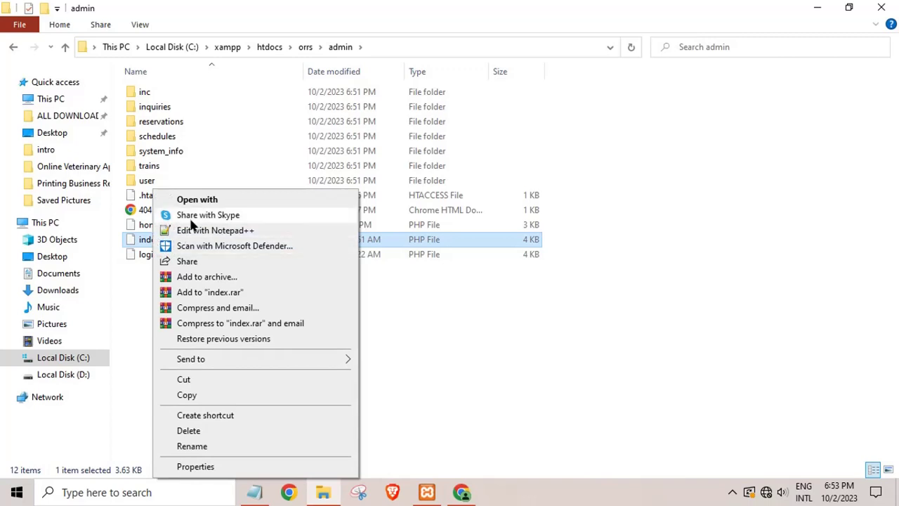
click(188, 232)
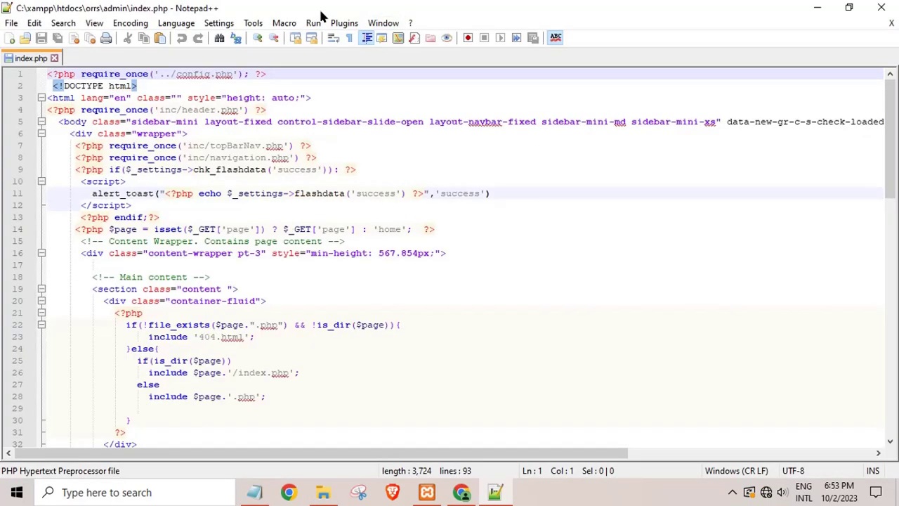
click(316, 23)
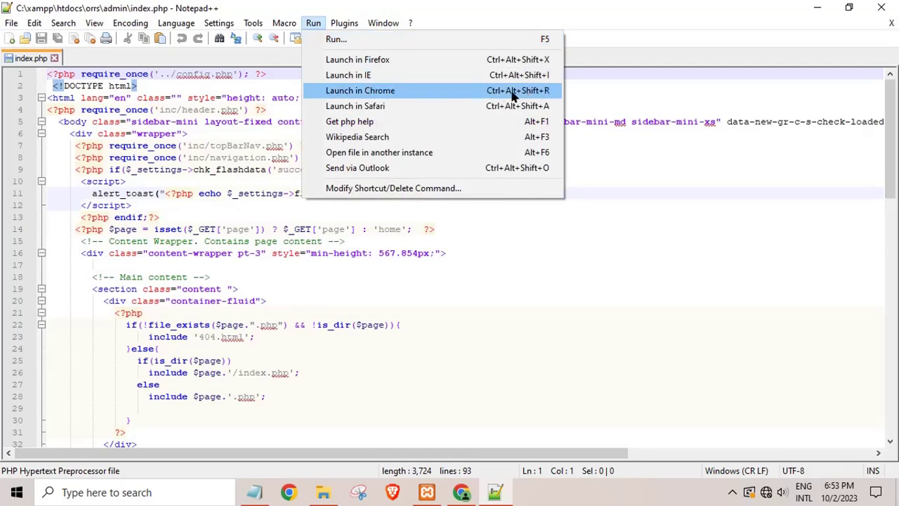
click(430, 91)
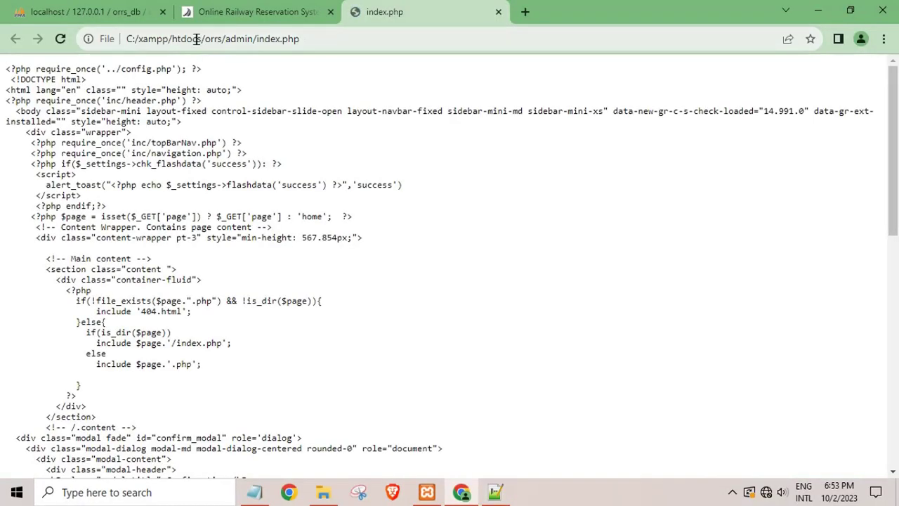
Re-address the page to localhost/orrs/admin/index.php, then return to the public site tab.
drag(200, 42, 7, 46)
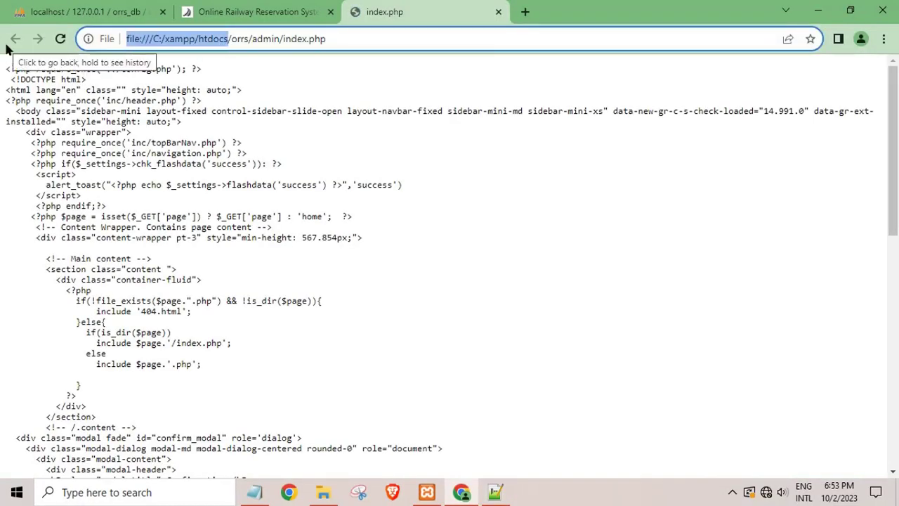
key(BackSpace)
text(localhost)
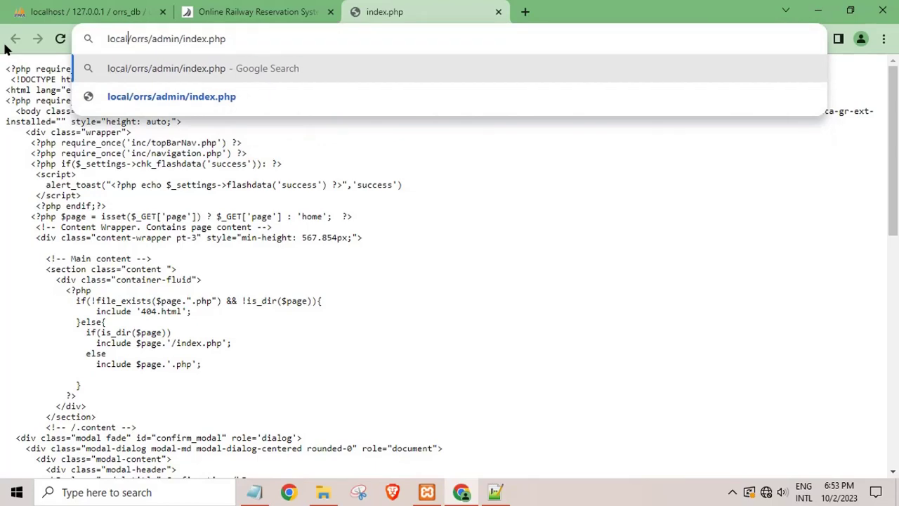
key(Return)
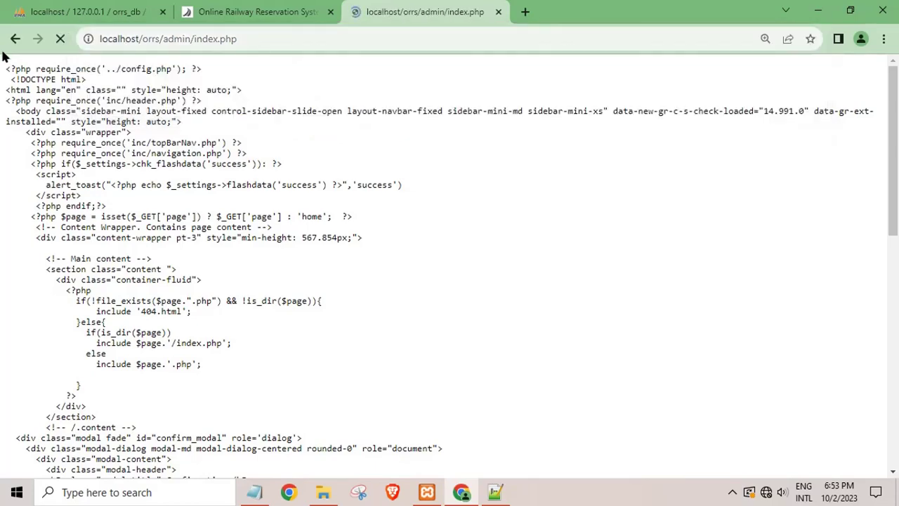
click(256, 10)
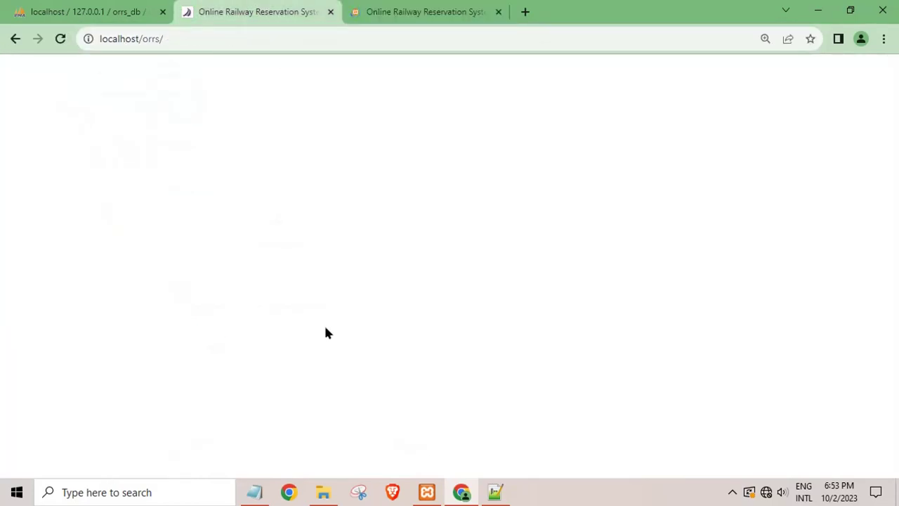
scroll(374, 278, down, 3)
scroll(376, 279, up, 3)
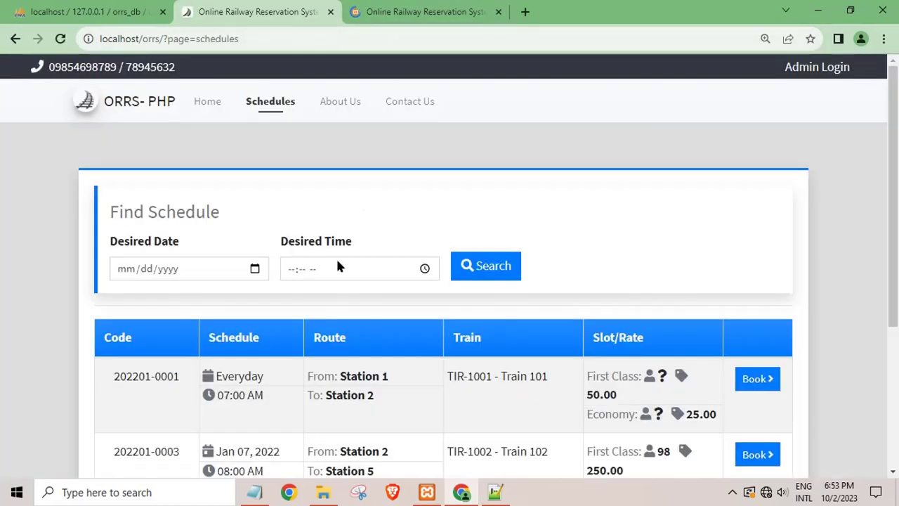
scroll(335, 256, down, 3)
scroll(334, 263, up, 2)
scroll(334, 272, up, 1)
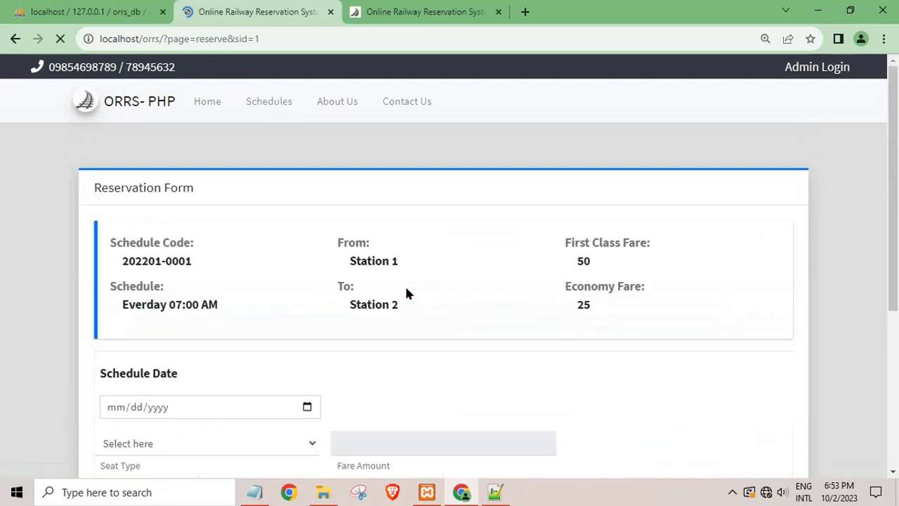
scroll(407, 341, down, 2)
scroll(408, 345, down, 2)
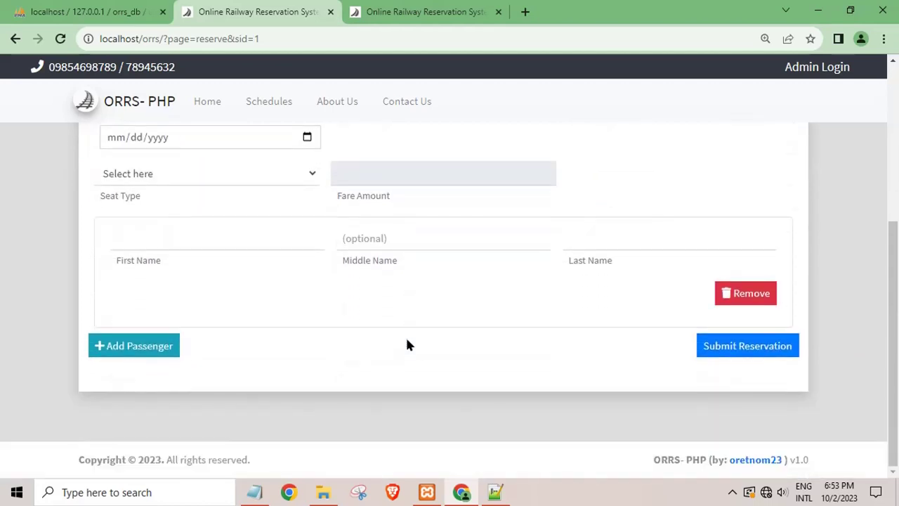
scroll(355, 327, up, 2)
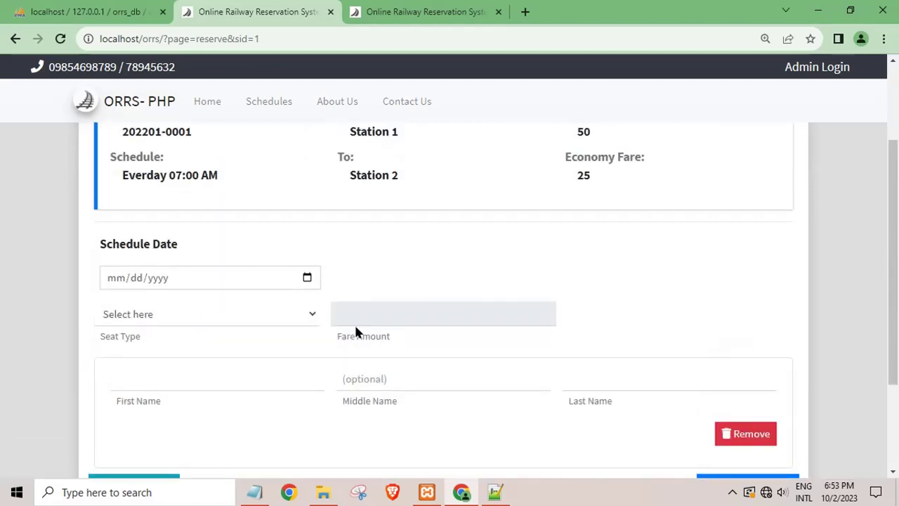
scroll(356, 330, down, 2)
scroll(355, 331, up, 4)
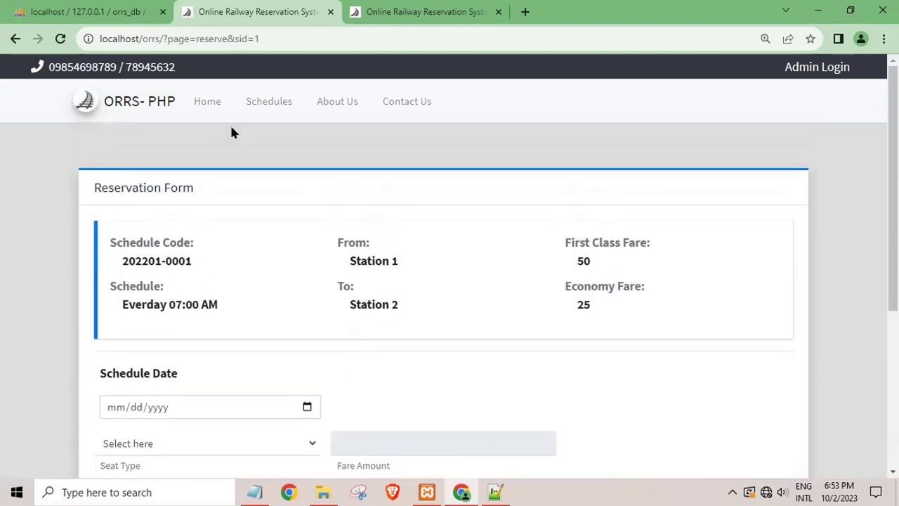
click(380, 14)
scroll(275, 392, down, 3)
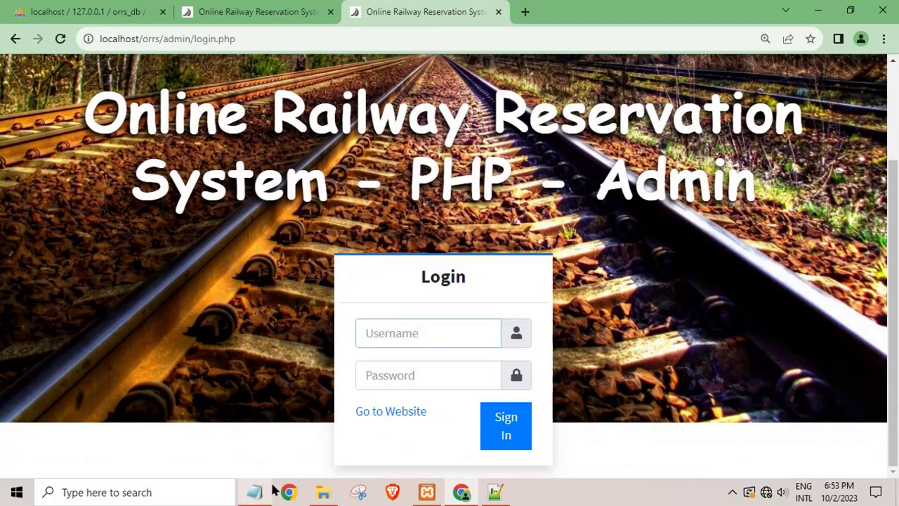
Open the readme file from the orrs database folder in Notepad.
click(323, 491)
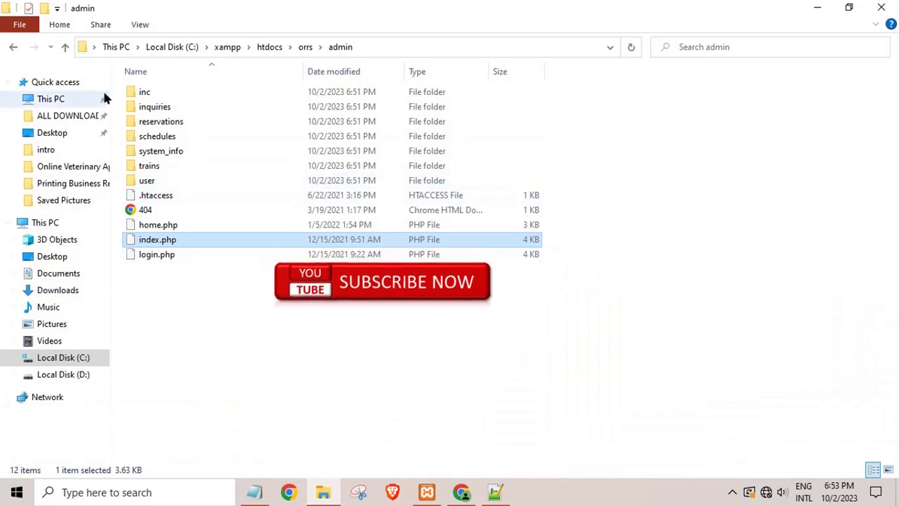
click(12, 49)
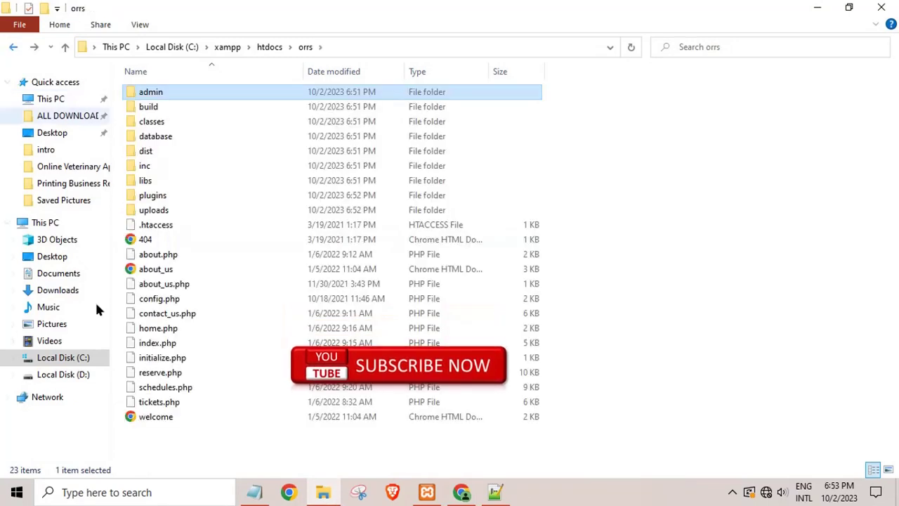
click(13, 48)
double_click(174, 169)
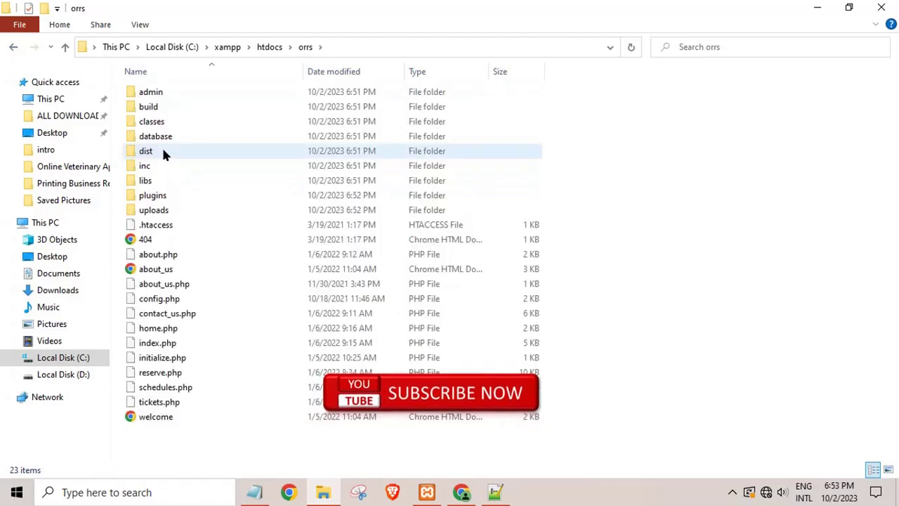
double_click(156, 137)
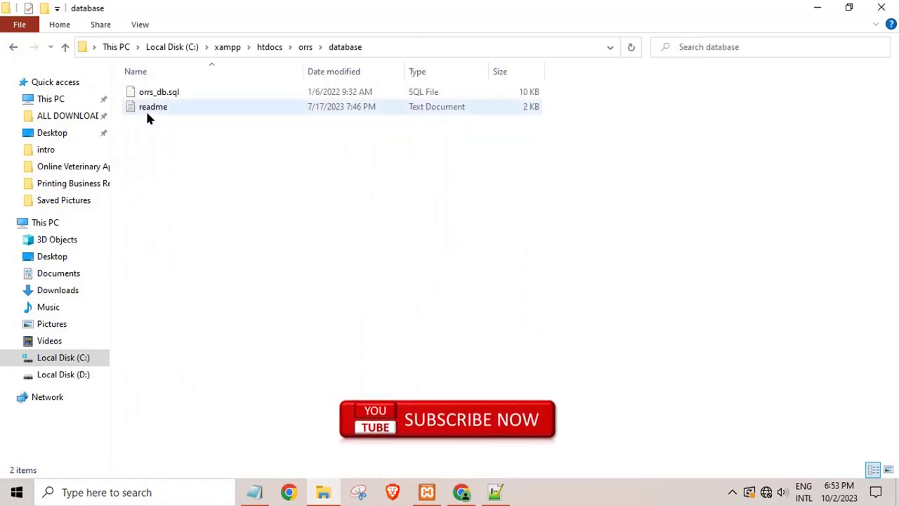
double_click(146, 109)
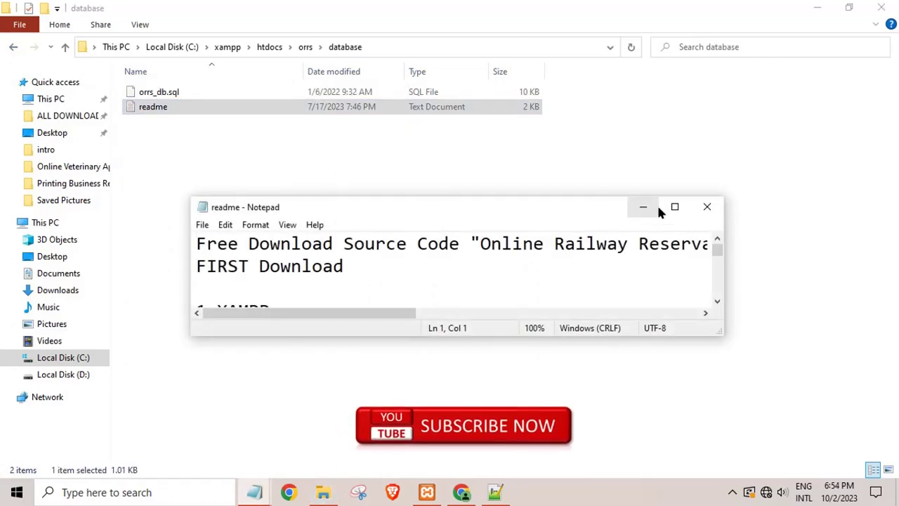
Maximize the readme in Notepad and scroll to its Admin Access section.
click(657, 205)
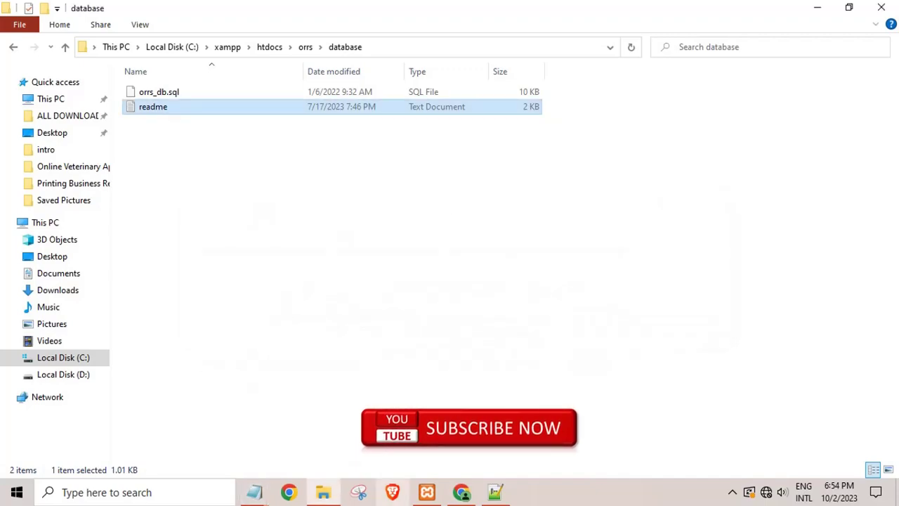
click(254, 492)
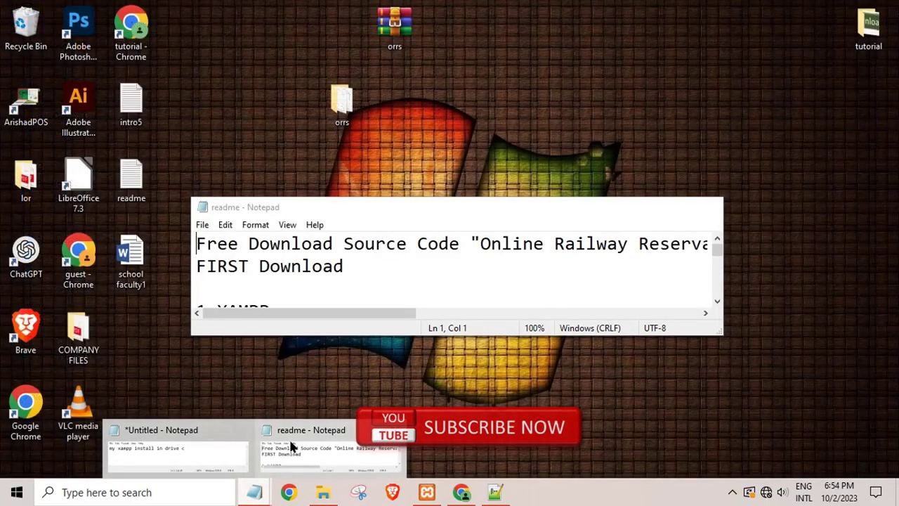
click(290, 443)
click(676, 206)
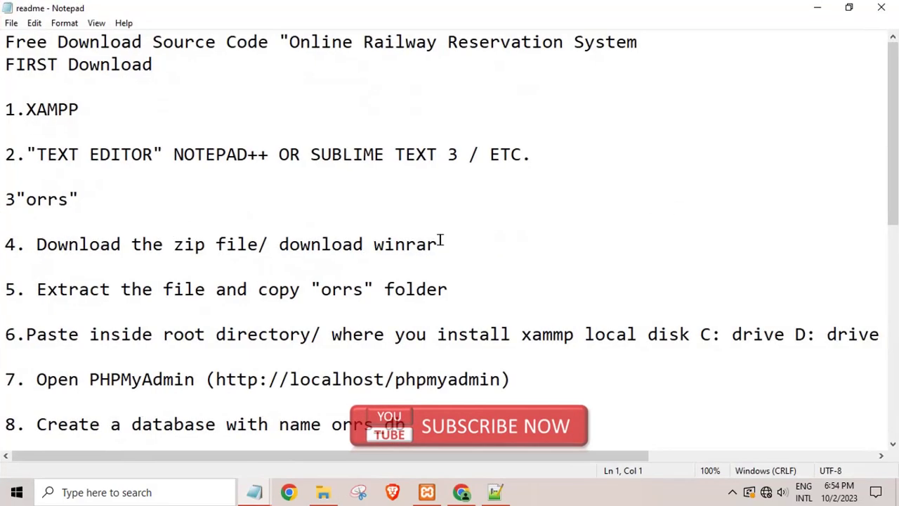
scroll(178, 186, down, 7)
scroll(163, 317, up, 2)
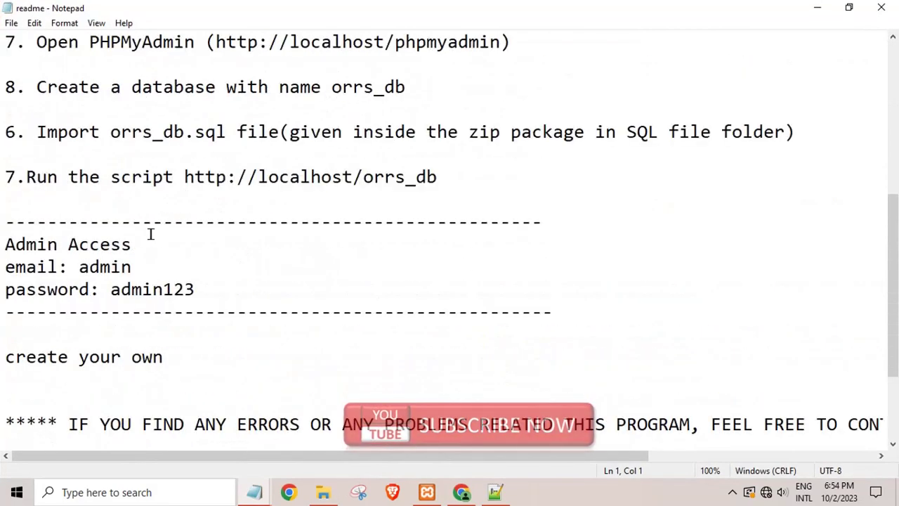
Select the admin email and password values, then focus the login page's Username field.
click(121, 268)
double_click(153, 288)
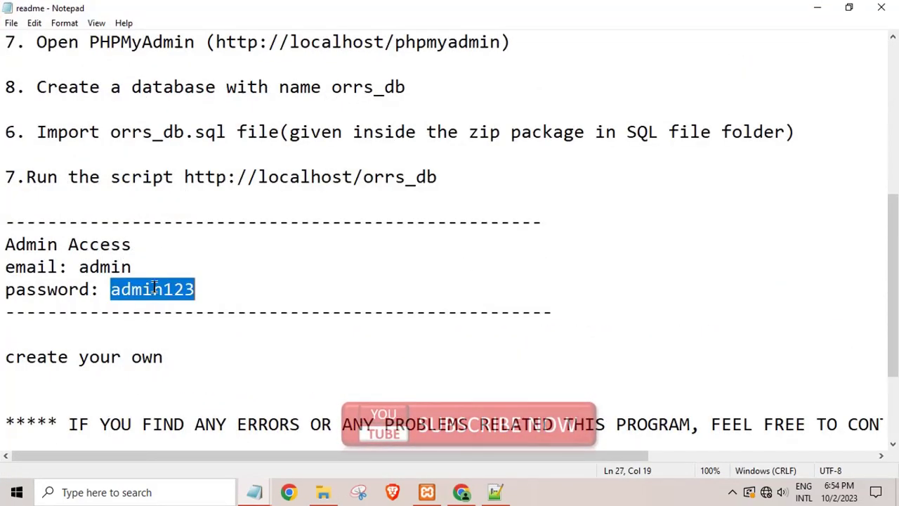
double_click(123, 267)
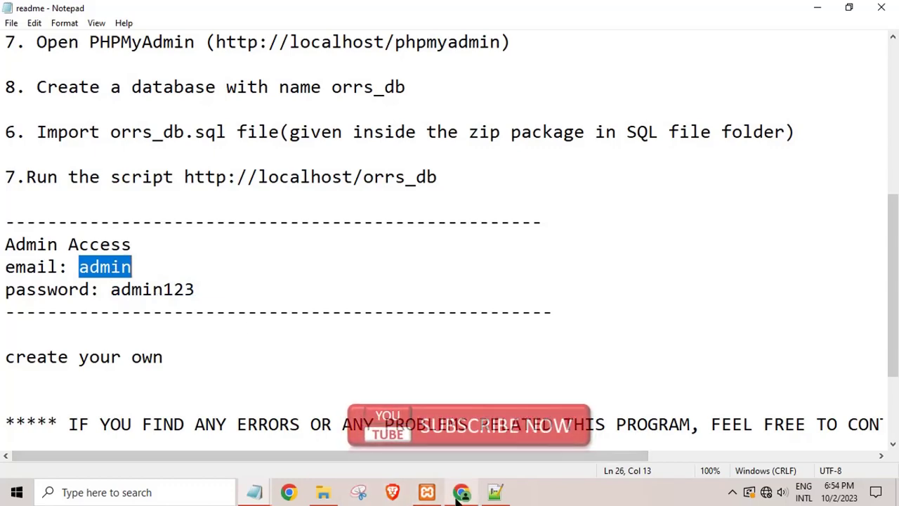
click(461, 491)
click(398, 335)
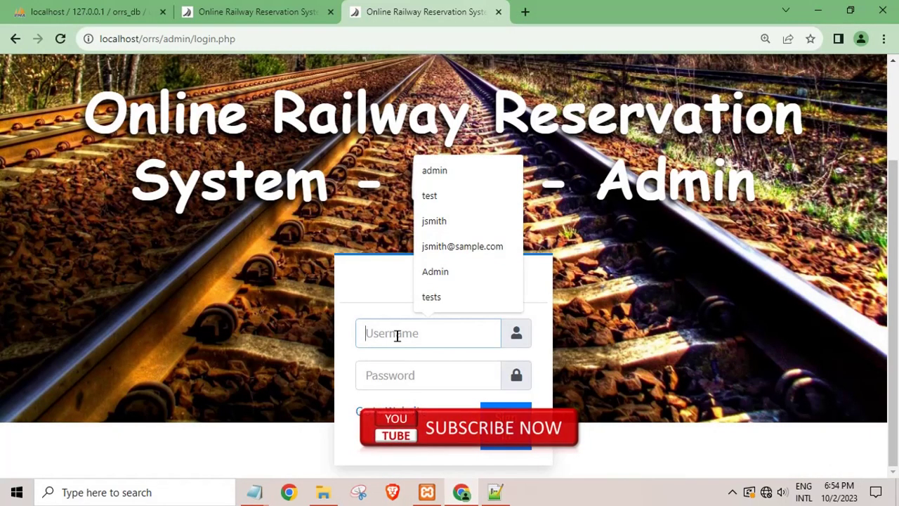
Sign in with the admin username and password, then open the List of Reservations.
text(admin)
key(Tab)
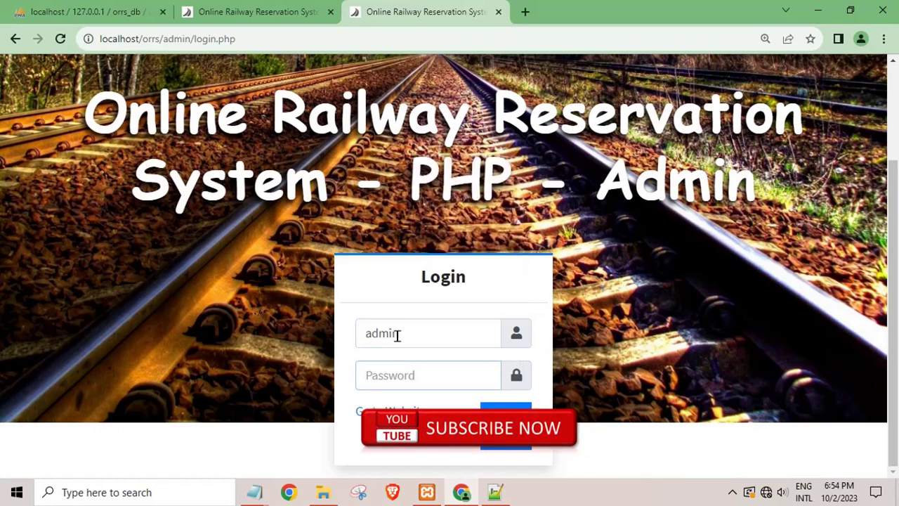
text(admin123)
click(507, 424)
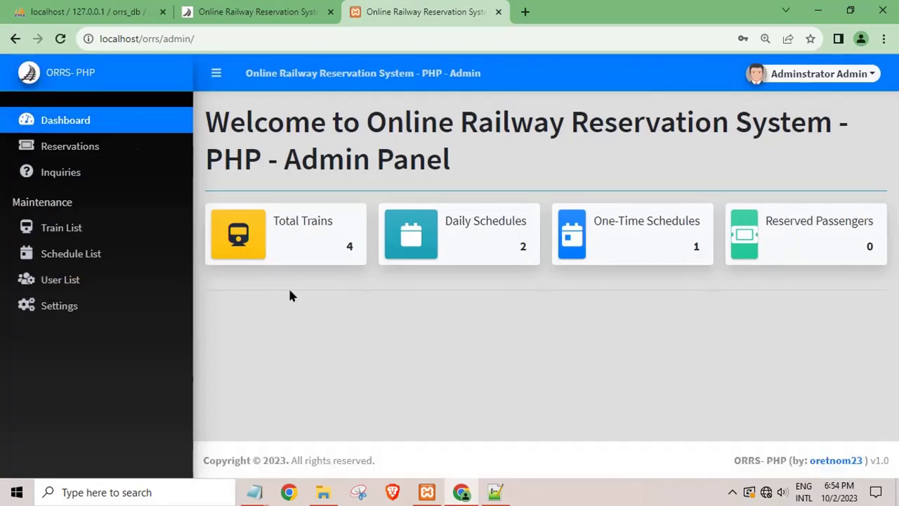
click(70, 147)
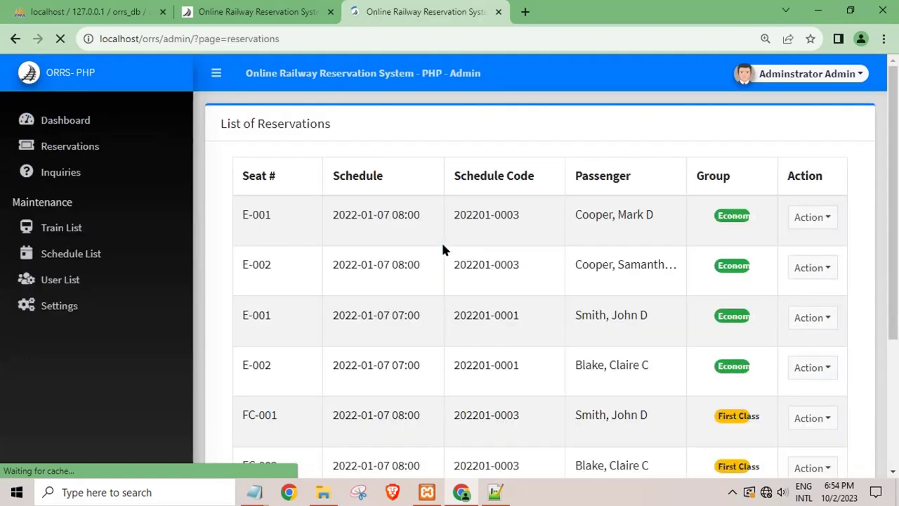
scroll(618, 288, down, 3)
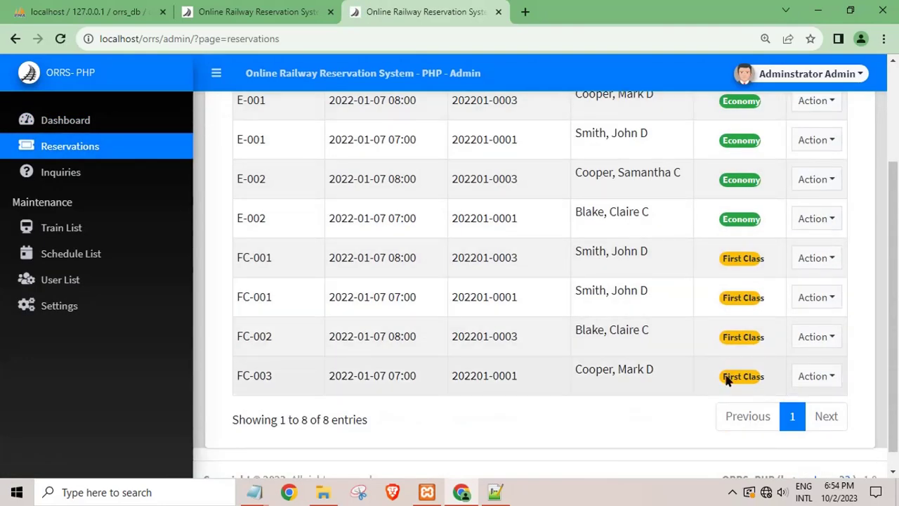
double_click(733, 337)
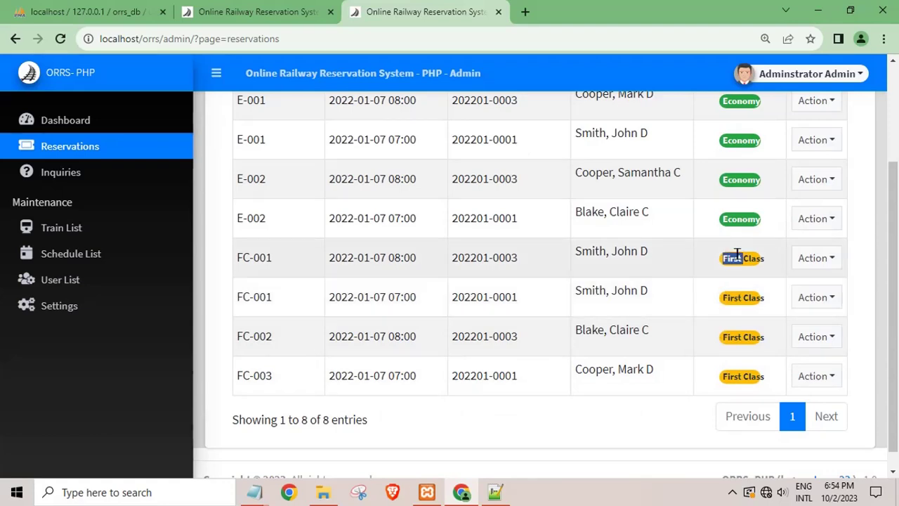
scroll(737, 255, up, 3)
click(832, 242)
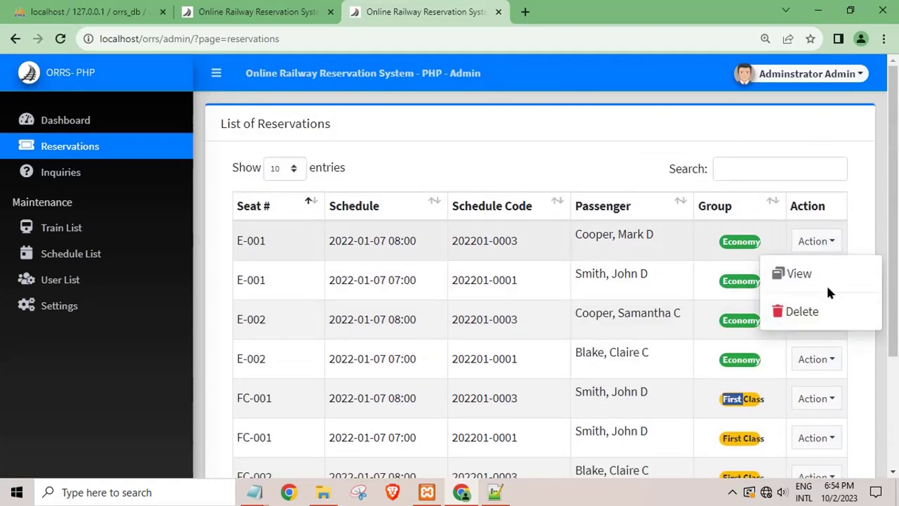
click(826, 281)
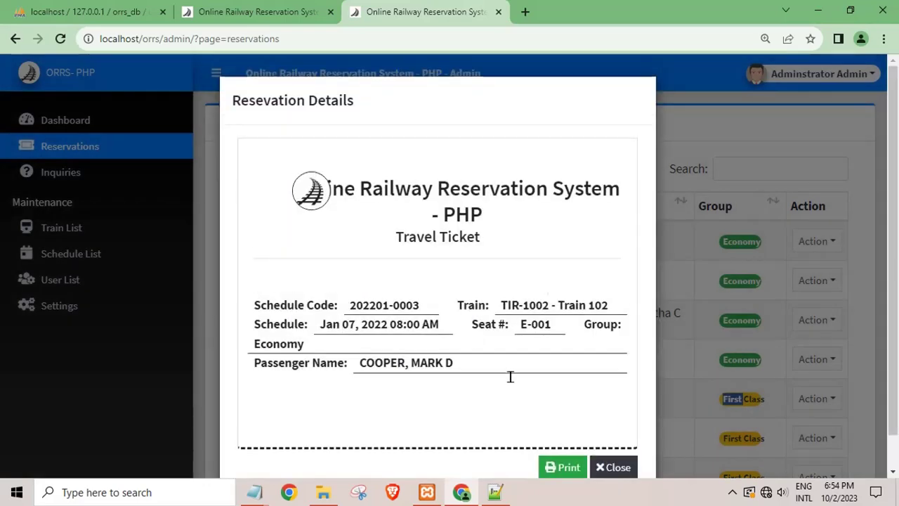
scroll(418, 372, down, 1)
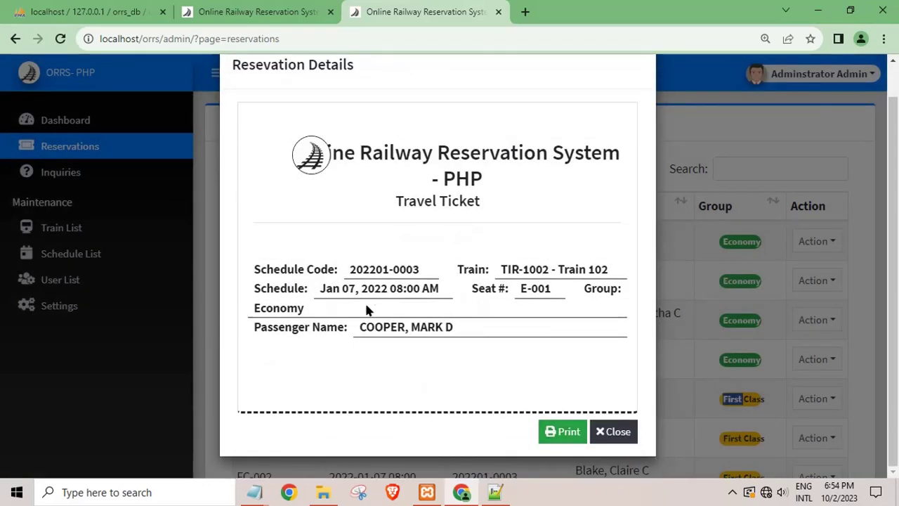
drag(433, 315, 462, 307)
click(389, 221)
drag(387, 269, 420, 268)
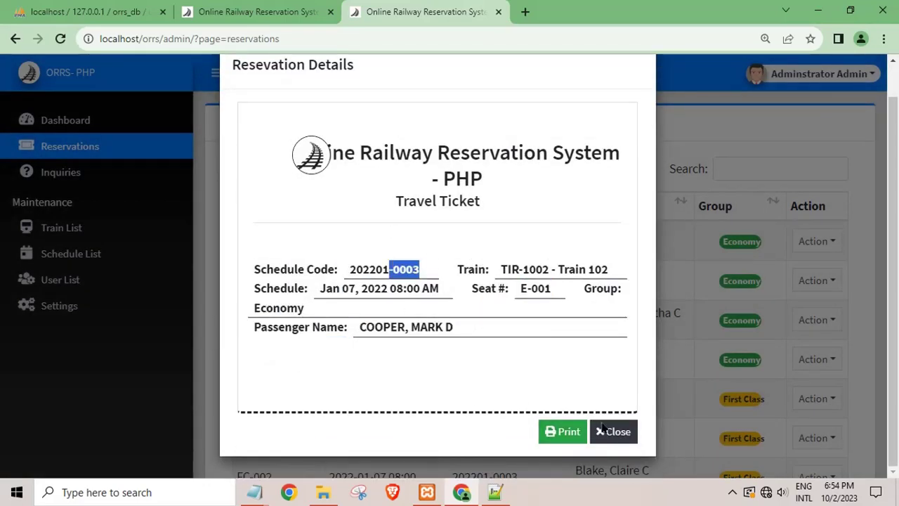
click(613, 431)
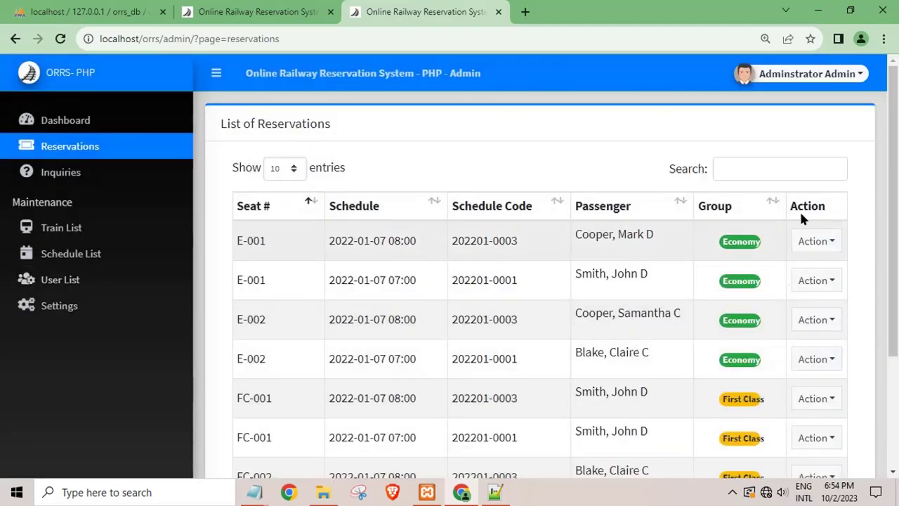
click(812, 242)
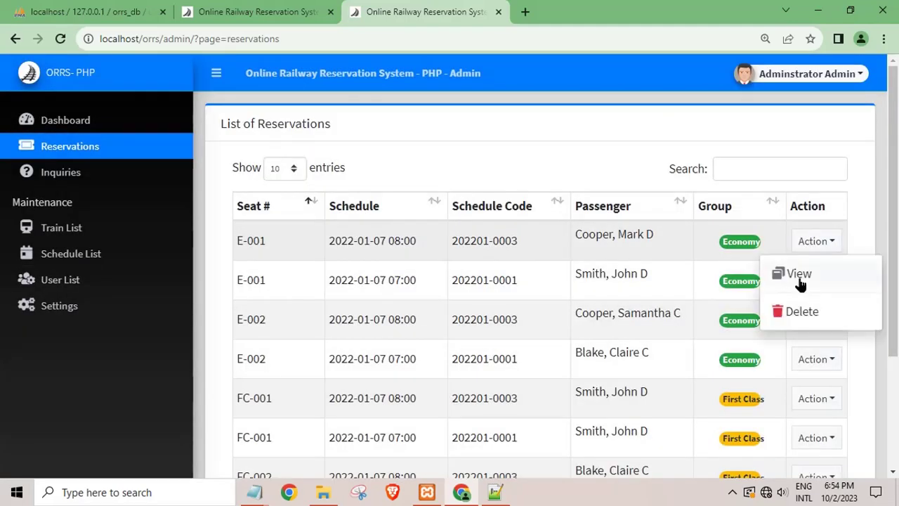
click(816, 400)
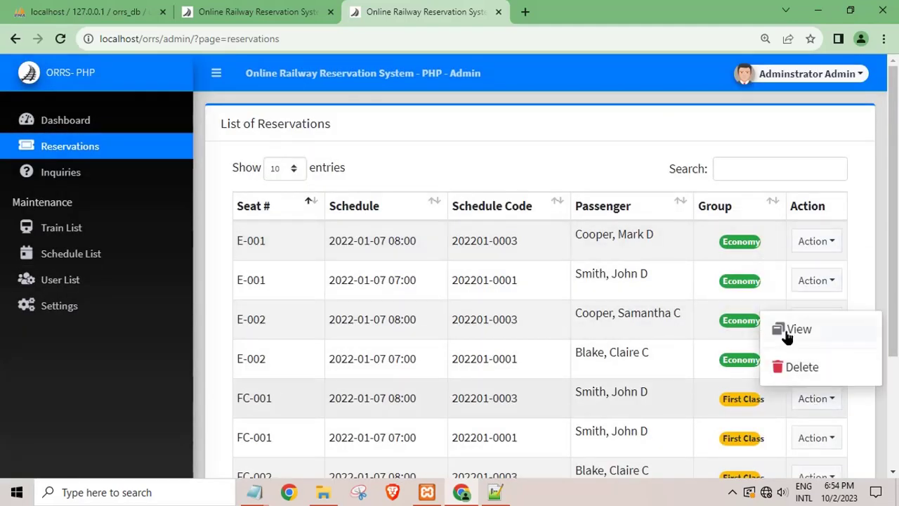
click(788, 331)
scroll(586, 351, down, 1)
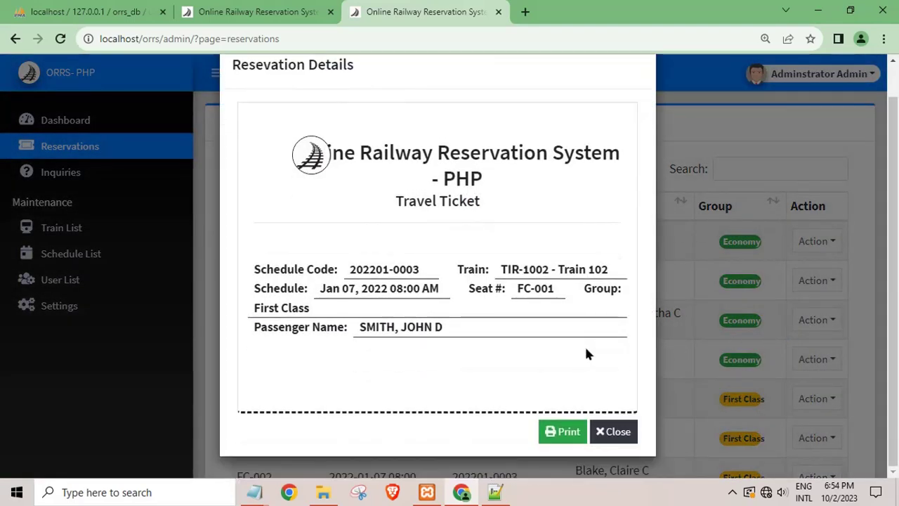
click(612, 431)
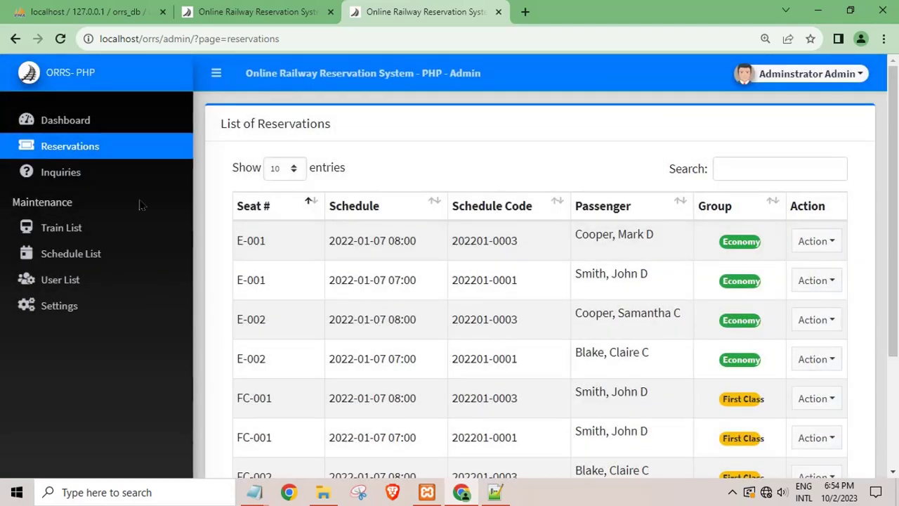
click(56, 174)
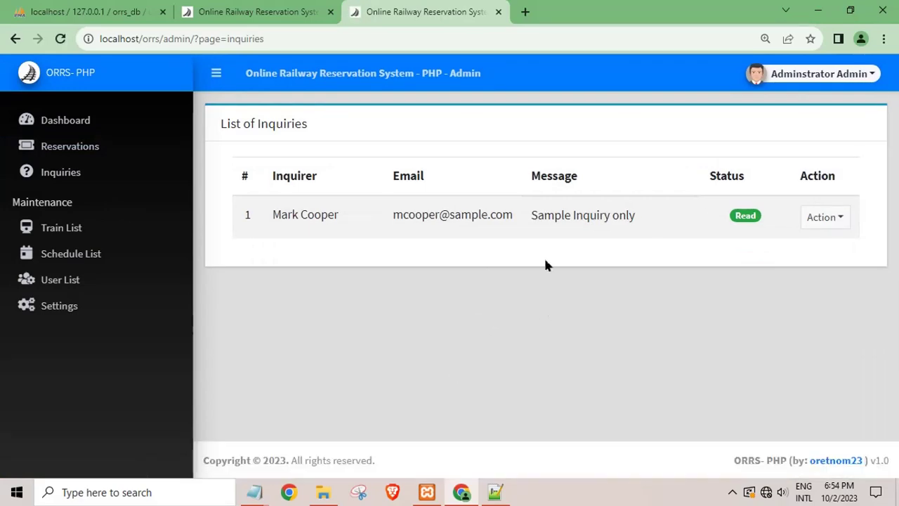
View the sample inquiry's details, close them, and go to the List of Trains.
click(833, 241)
click(821, 274)
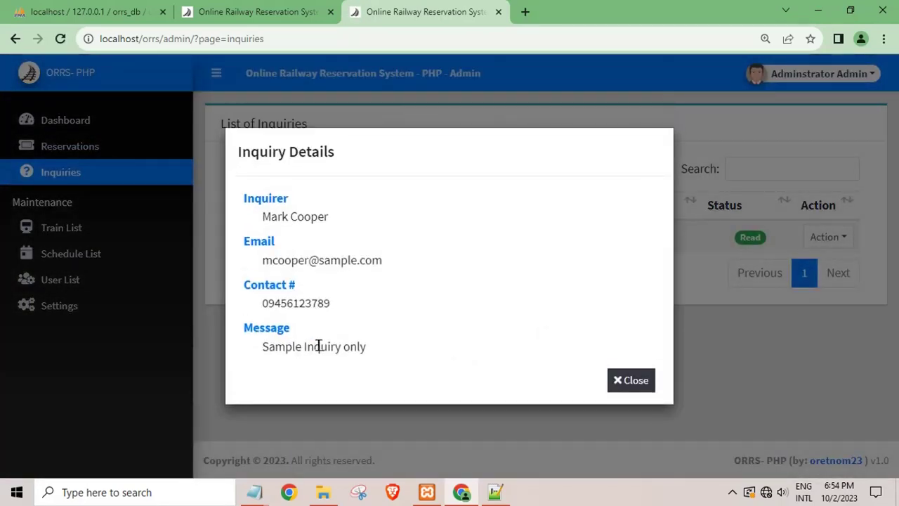
click(630, 380)
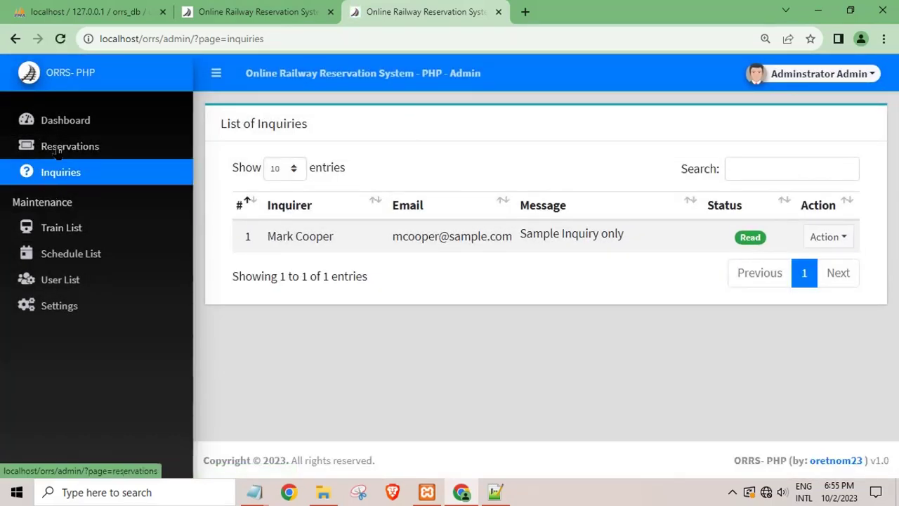
click(55, 231)
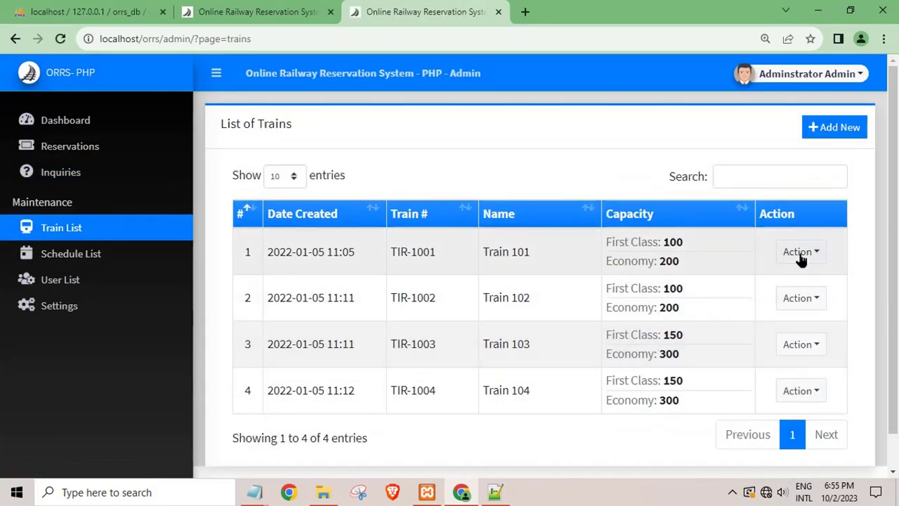
Inspect TIR-1001's edit form with capacities 100 and 200, cancel, and open the schedules list.
click(800, 254)
click(794, 284)
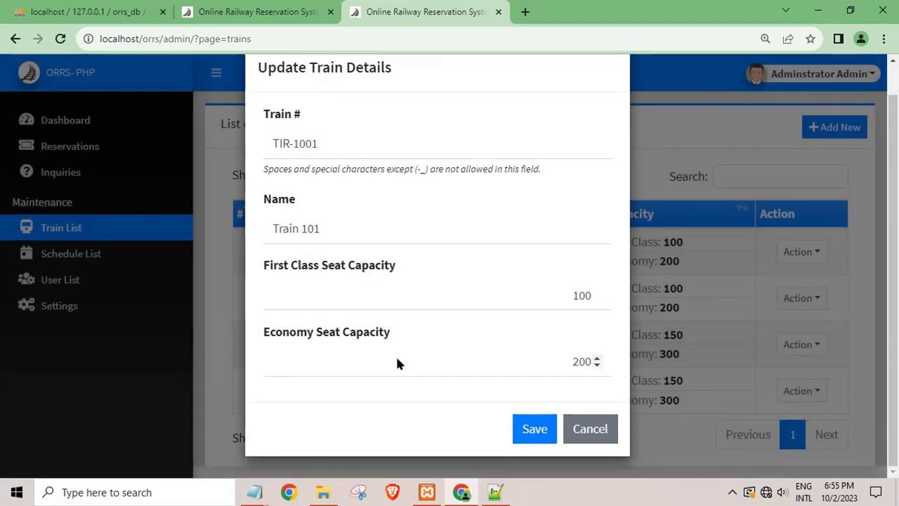
click(375, 294)
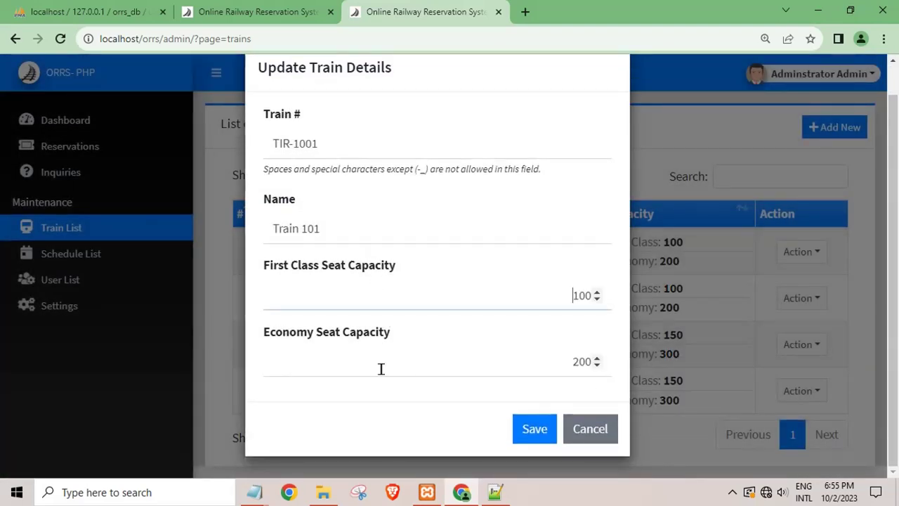
scroll(381, 358, up, 1)
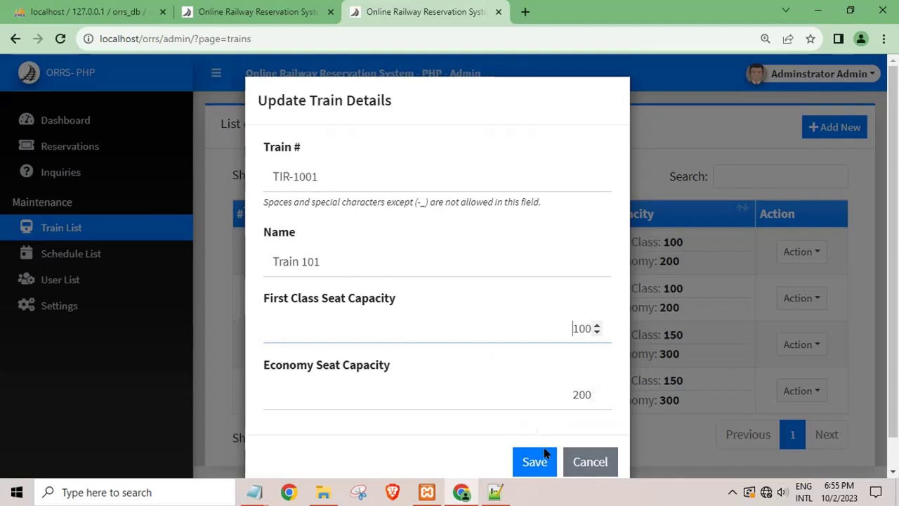
click(590, 461)
click(71, 254)
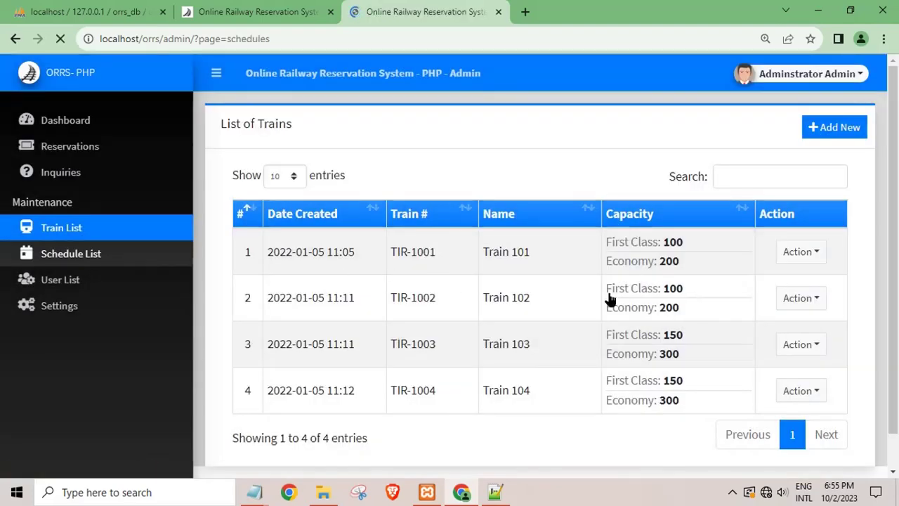
Go from User List to System Information settings (short name ORRS- PHP) and open the Administrator Admin menu.
click(60, 279)
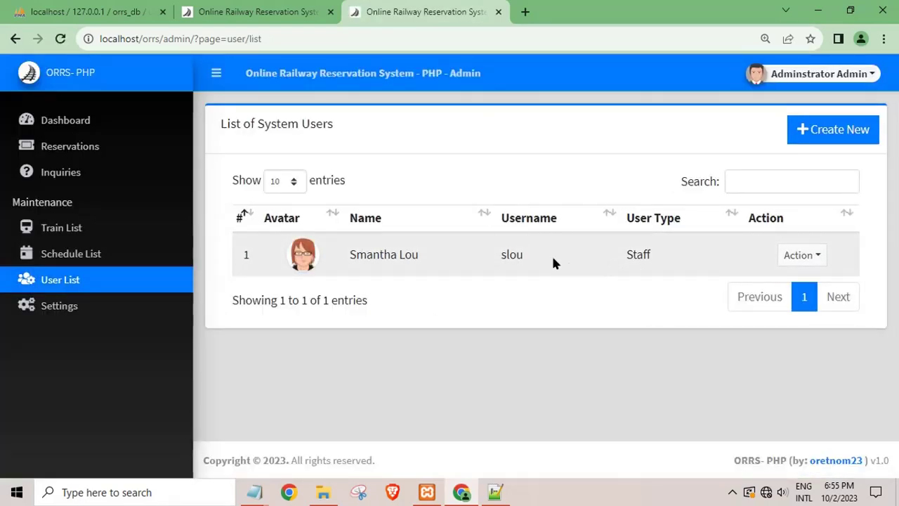
click(110, 306)
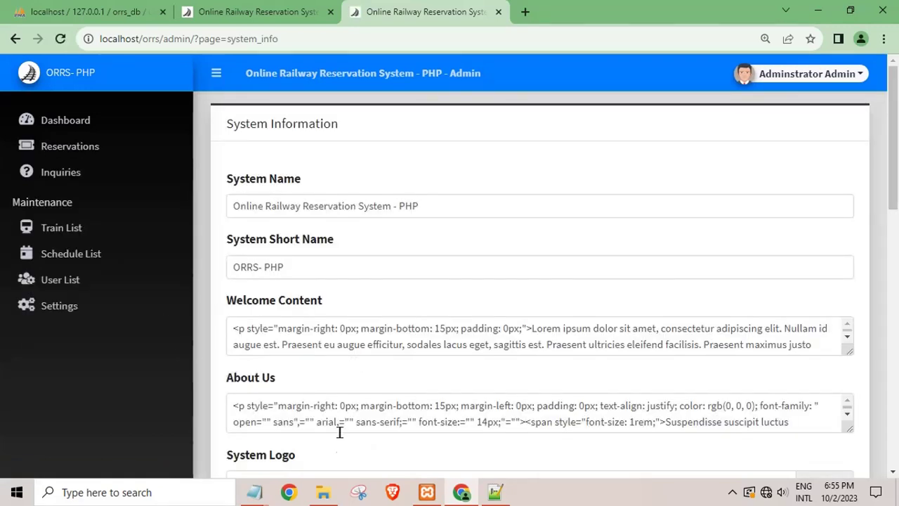
scroll(391, 406, down, 3)
scroll(391, 405, up, 2)
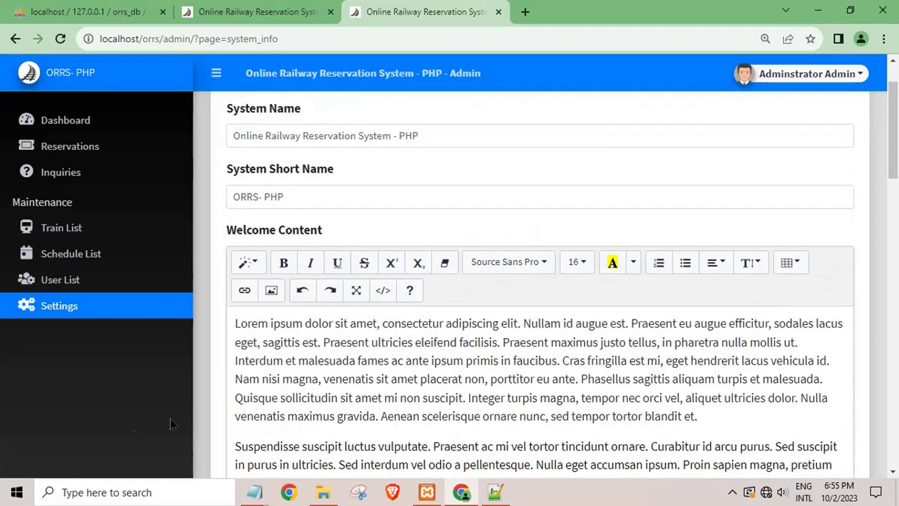
click(762, 75)
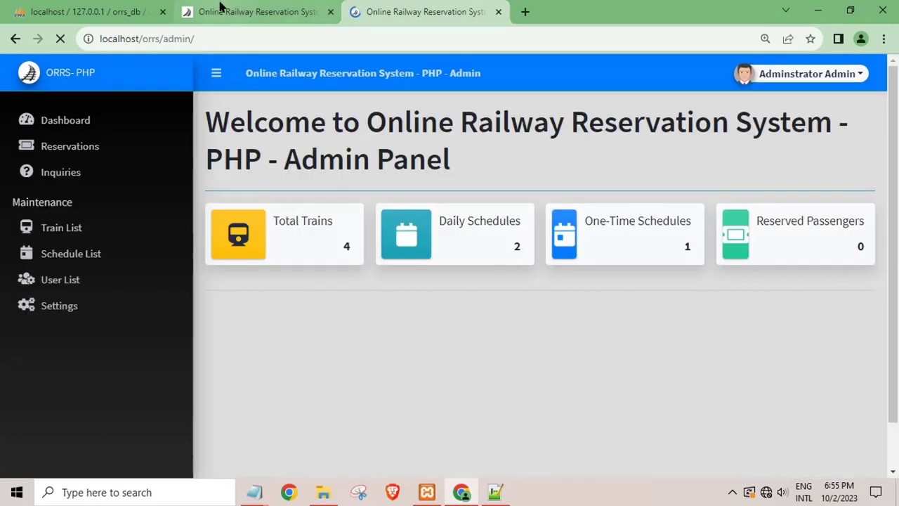
Scroll the public reservation form, then view the localhost/orrs home page and its Welcome content.
click(226, 12)
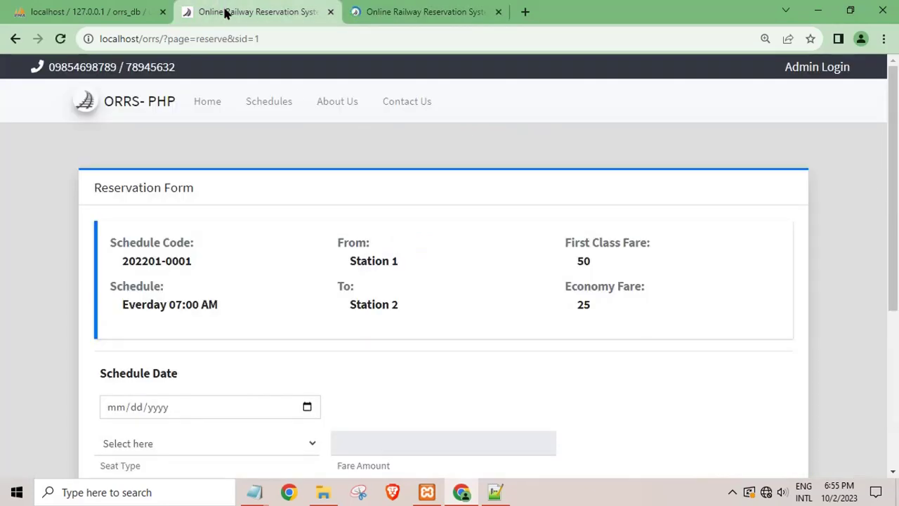
scroll(329, 405, down, 2)
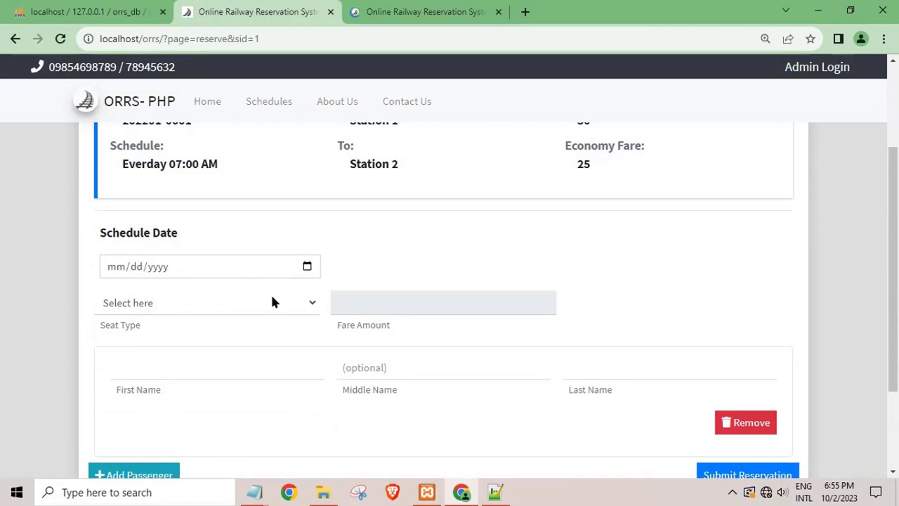
scroll(386, 413, down, 2)
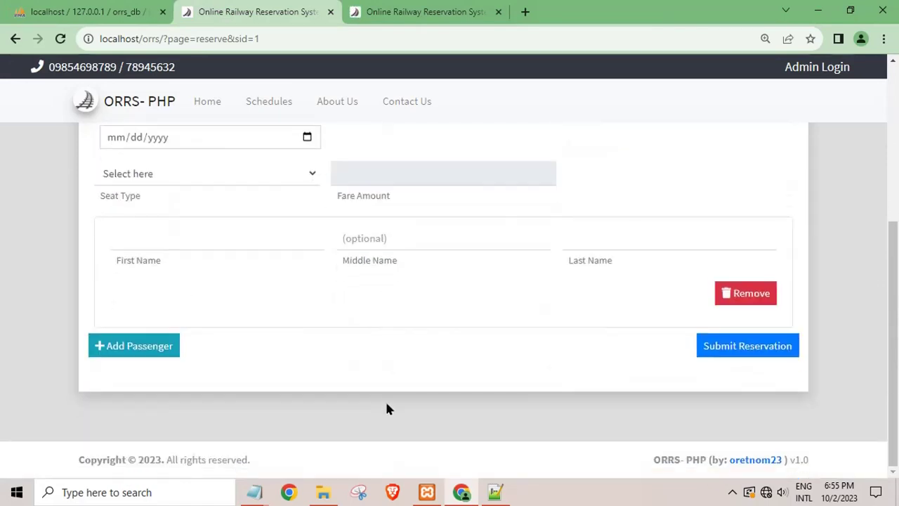
scroll(373, 381, up, 4)
scroll(342, 351, up, 1)
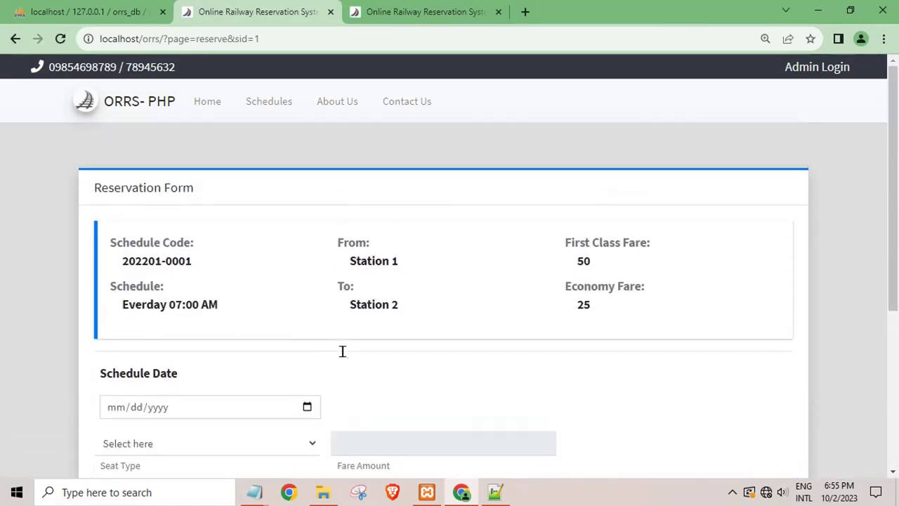
scroll(342, 351, down, 2)
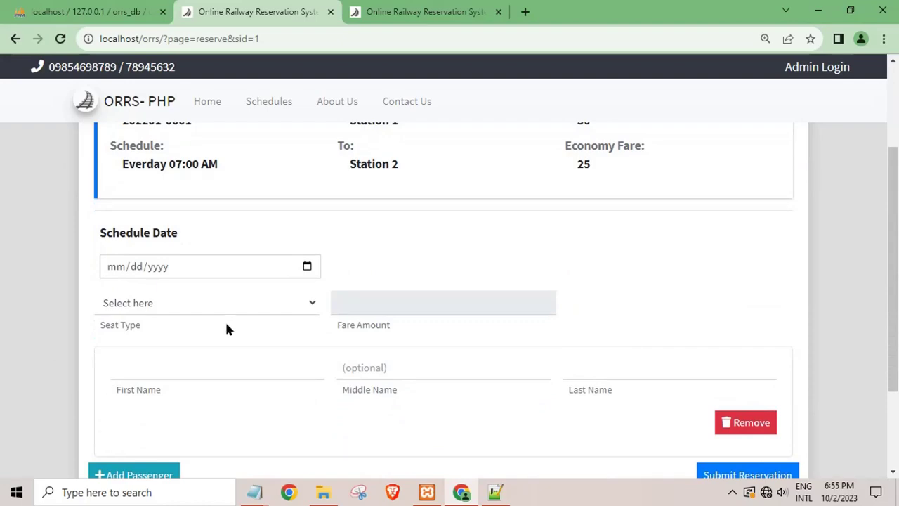
scroll(208, 305, up, 2)
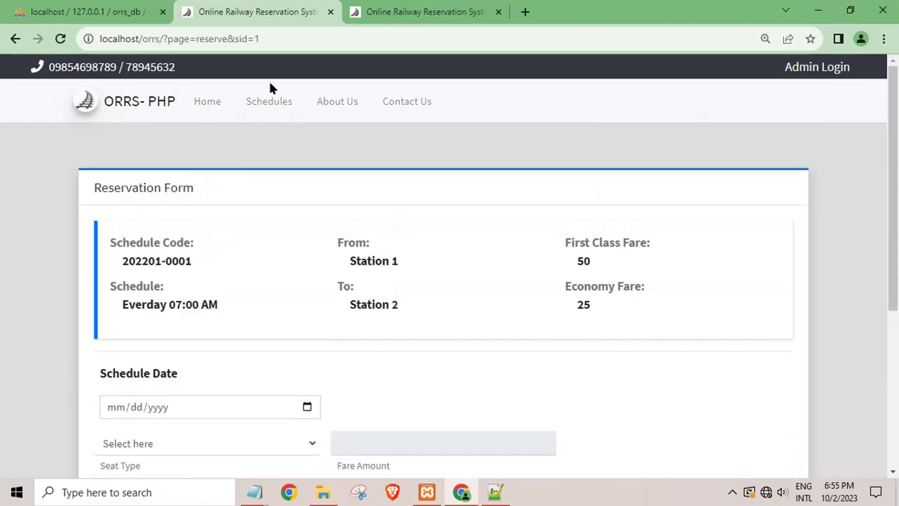
click(215, 103)
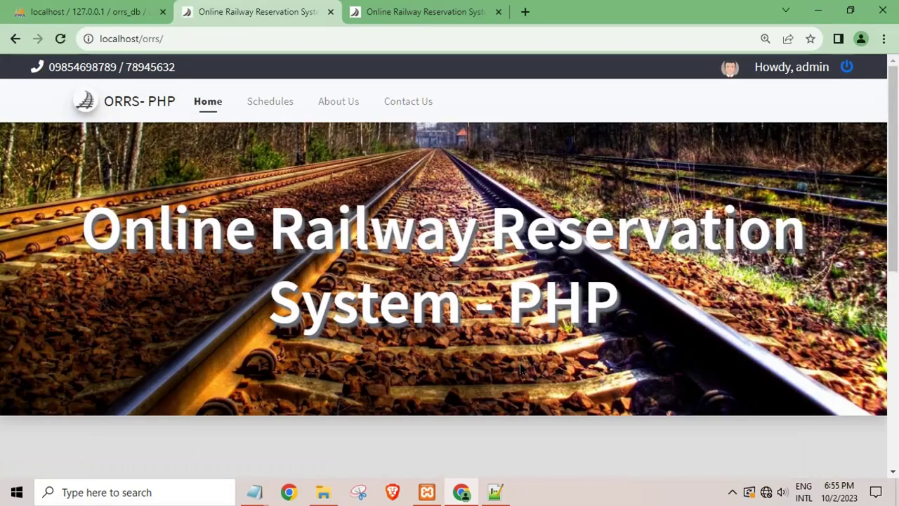
scroll(519, 367, down, 5)
scroll(514, 365, up, 2)
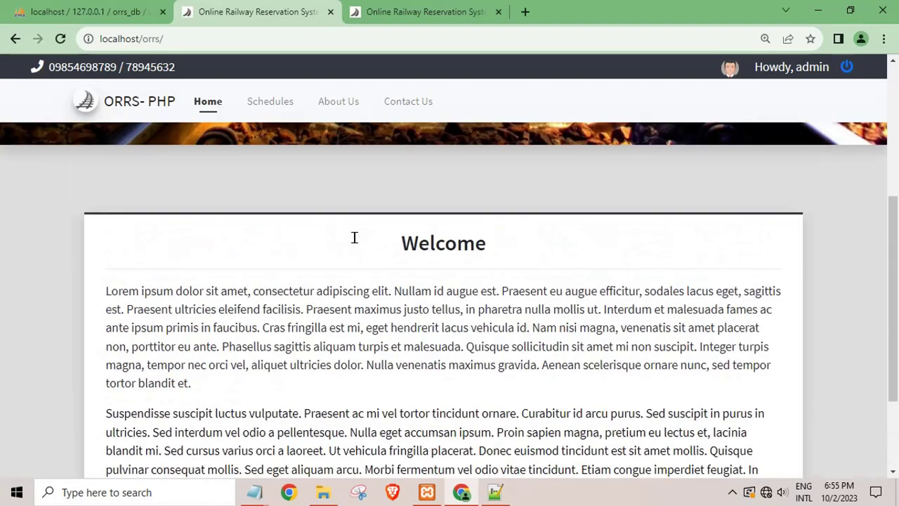
scroll(355, 237, up, 2)
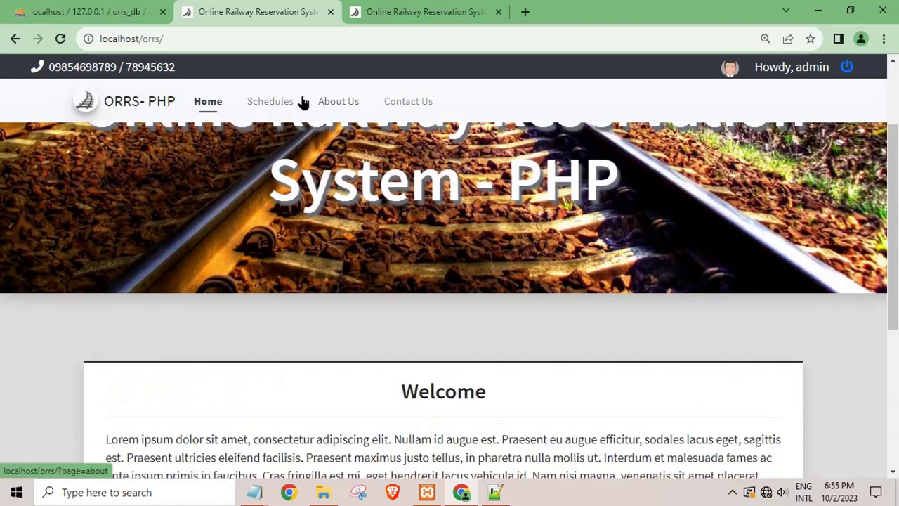
Open Contact Us and fill Full Name, Contact # and Email from saved autofill entries.
click(395, 110)
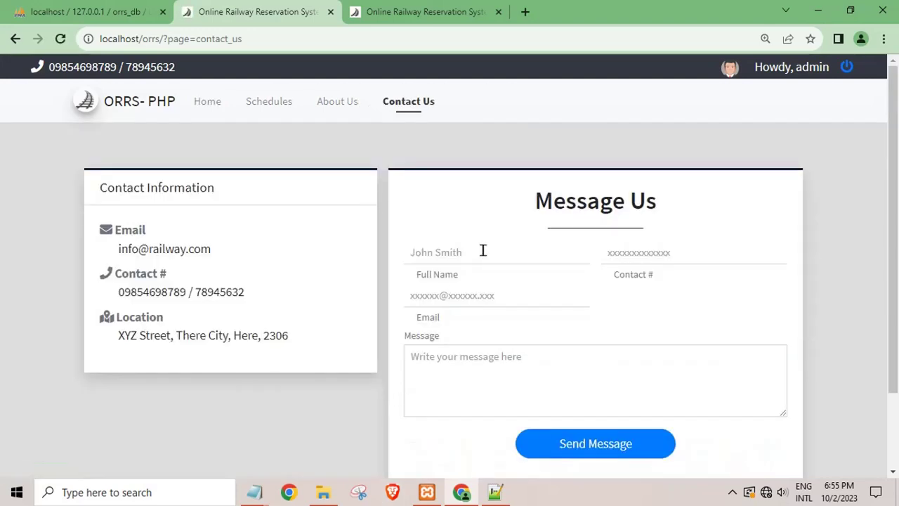
click(483, 251)
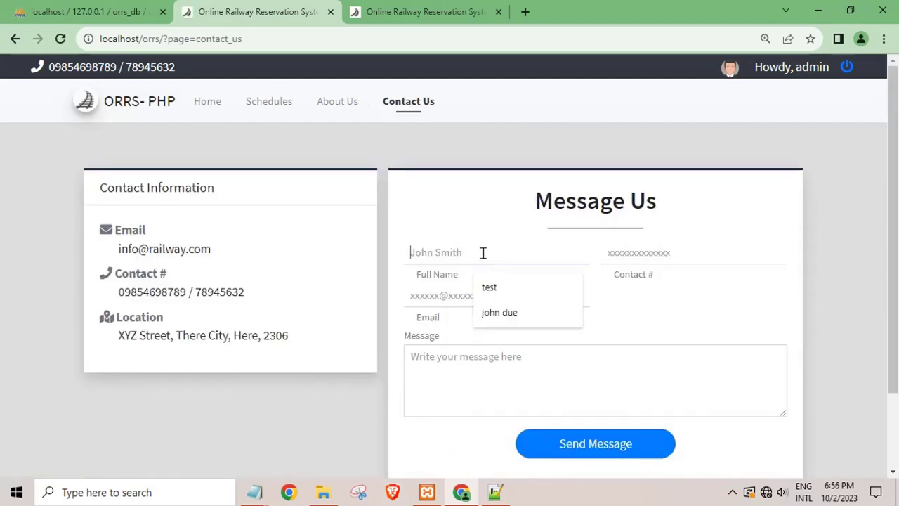
click(512, 286)
click(612, 249)
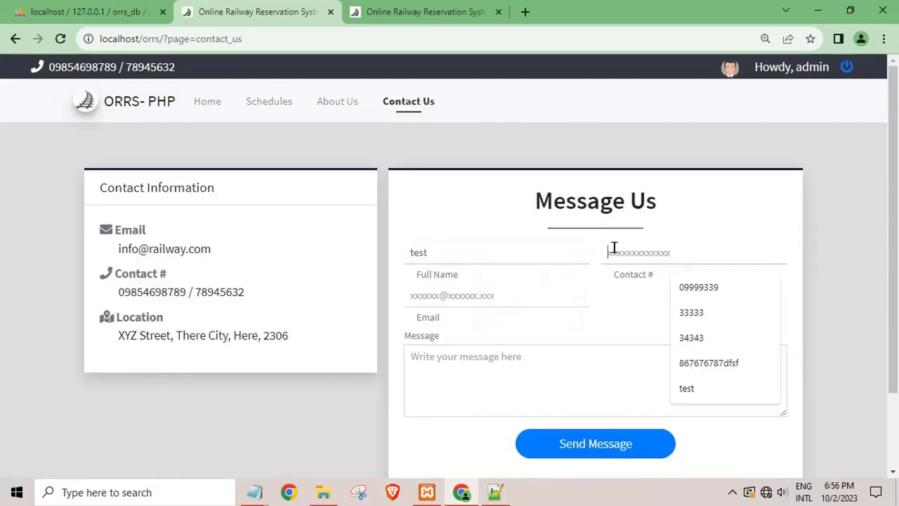
click(705, 291)
click(466, 296)
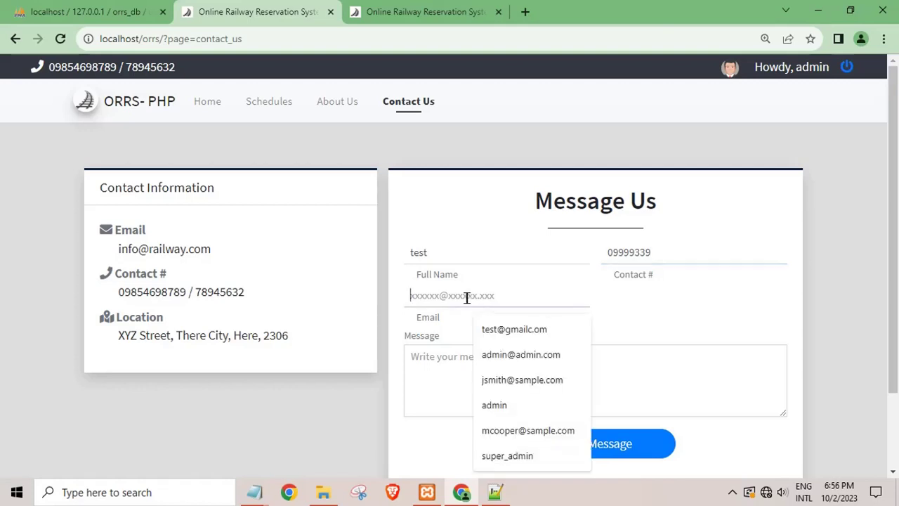
click(500, 333)
Enter 'test' as the message, send it, and highlight the success confirmation.
click(442, 378)
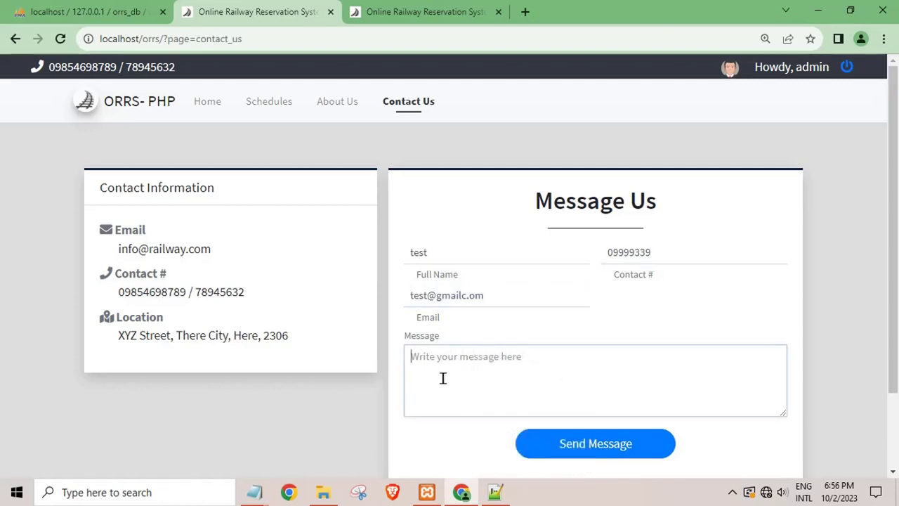
text(test)
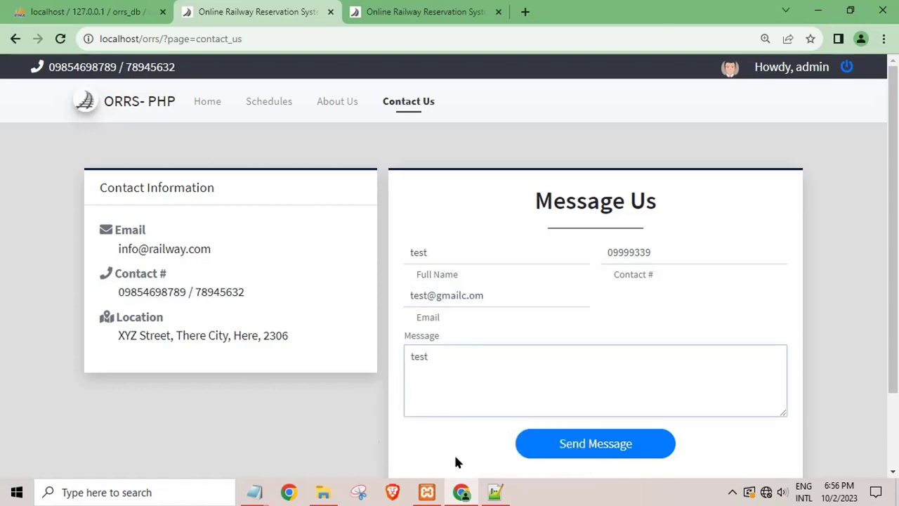
click(558, 455)
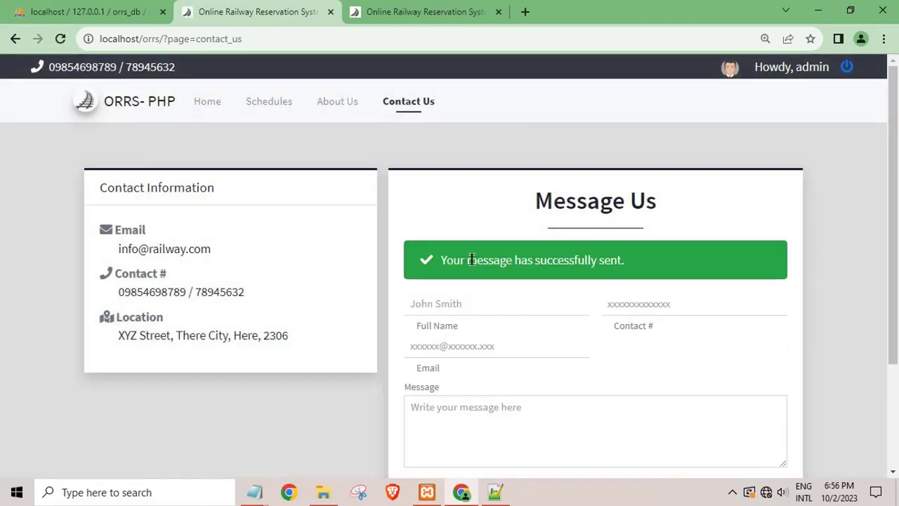
drag(475, 260, 698, 259)
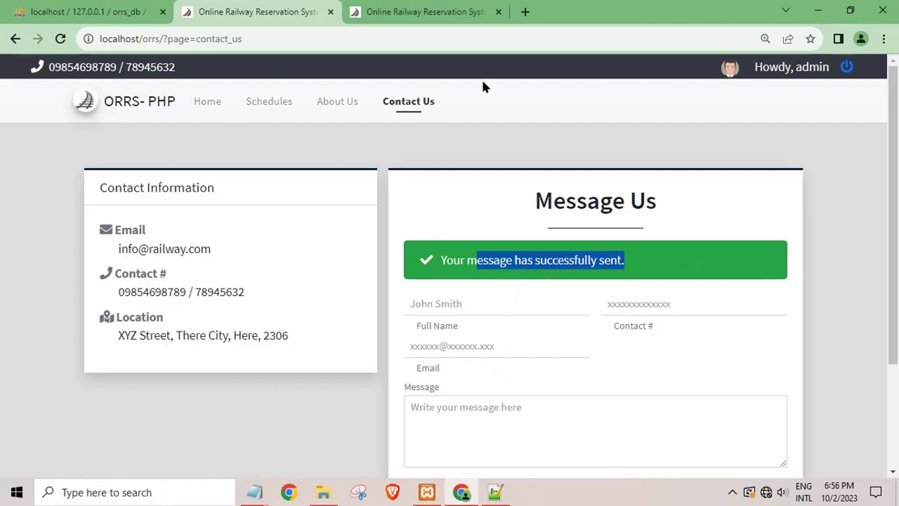
click(404, 13)
Log out of the admin panel, then sign back in with the admin username and password.
click(773, 84)
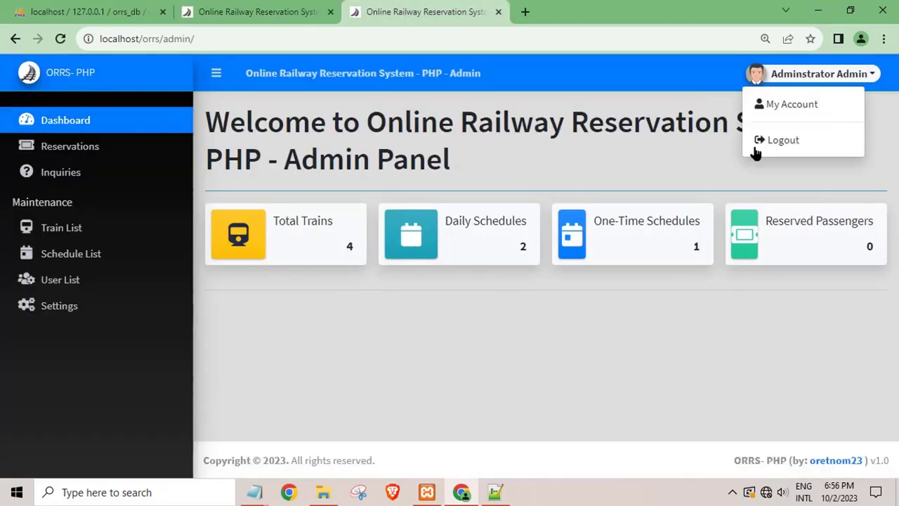
click(757, 141)
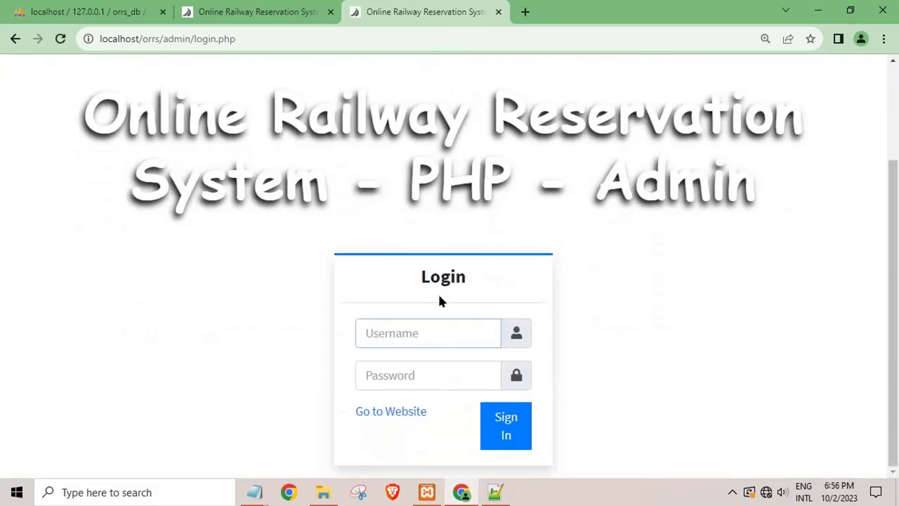
text(in)
key(Tab)
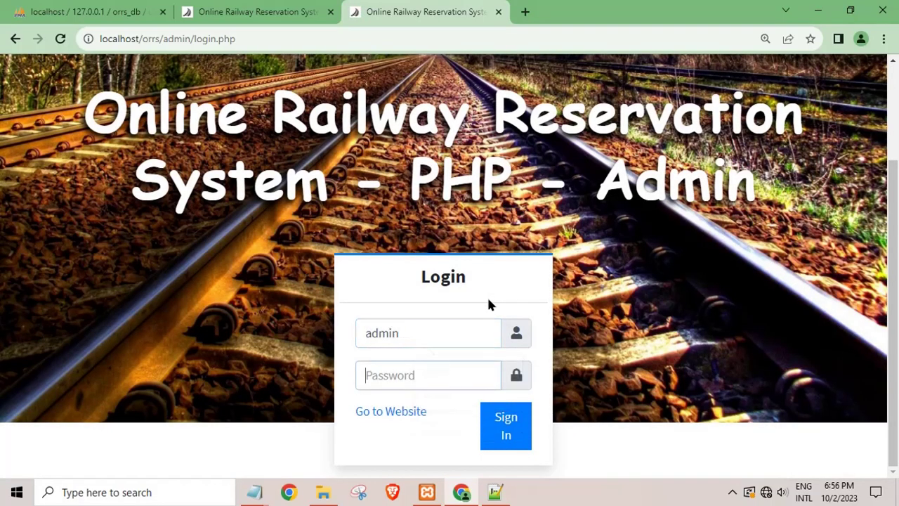
text(admin123)
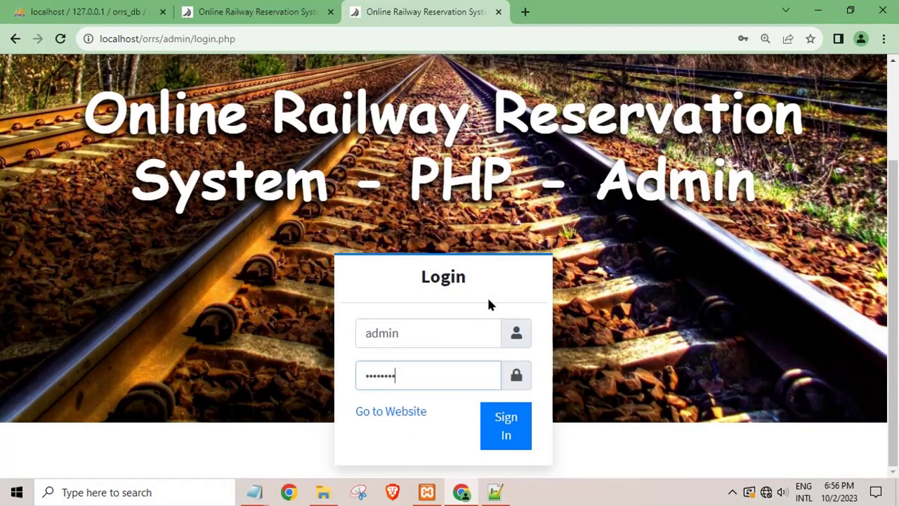
key(Return)
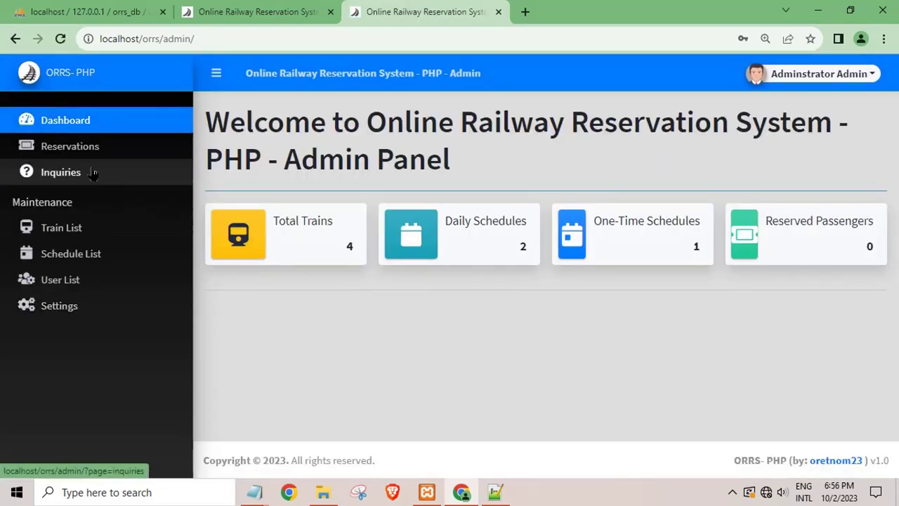
View and close the new Unread test inquiry under Inquiries, then go to Schedule List.
click(87, 189)
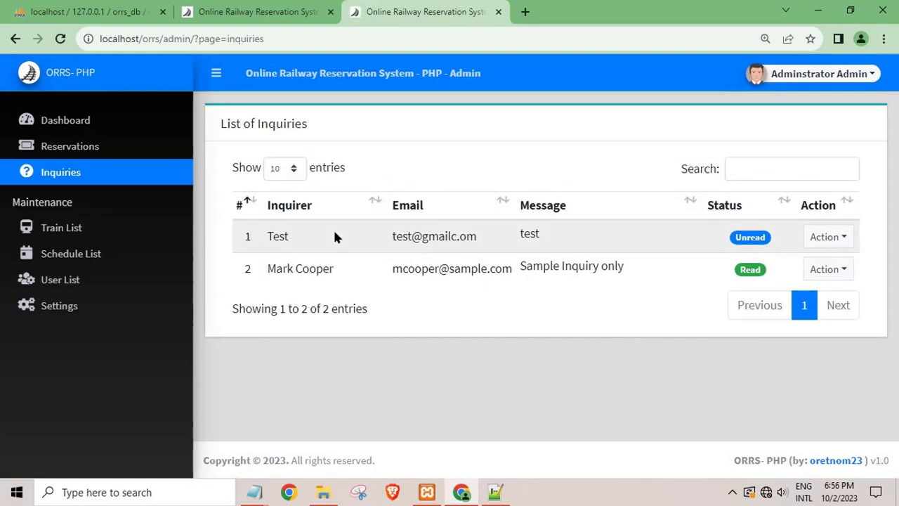
drag(421, 237, 547, 243)
drag(742, 238, 768, 242)
click(826, 237)
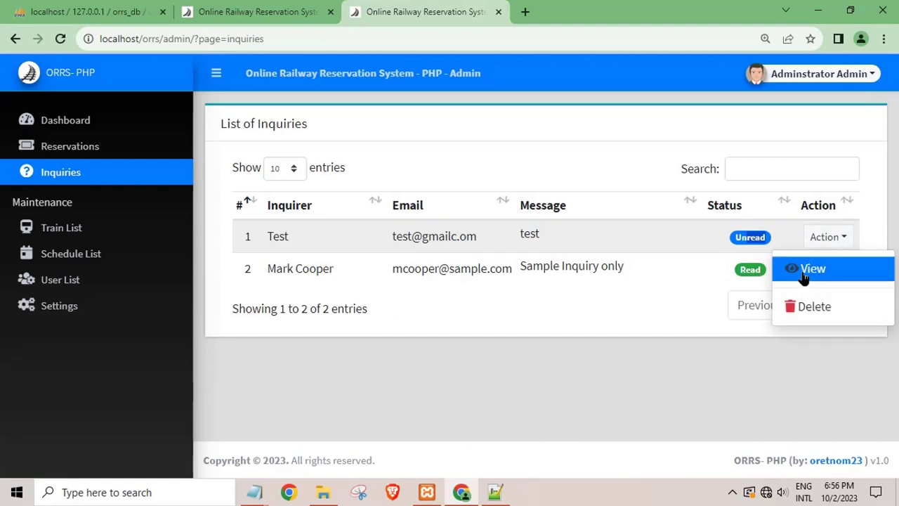
click(806, 270)
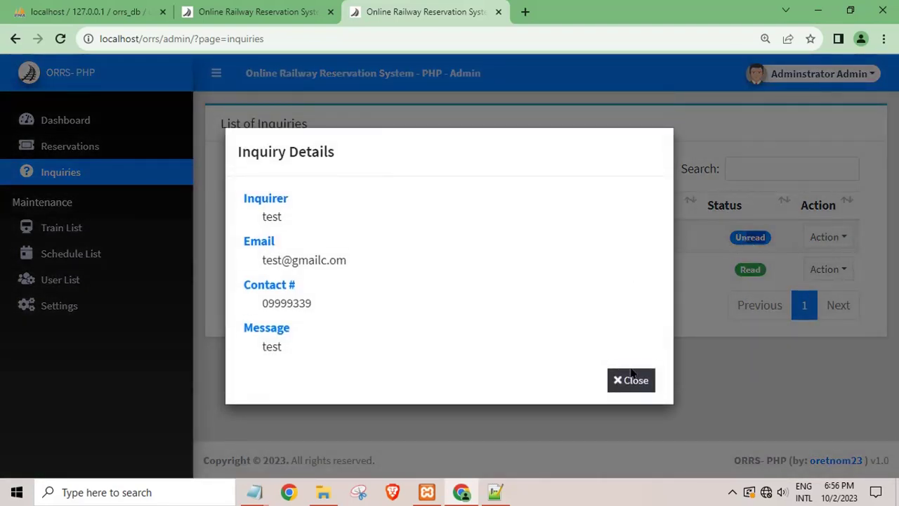
click(631, 378)
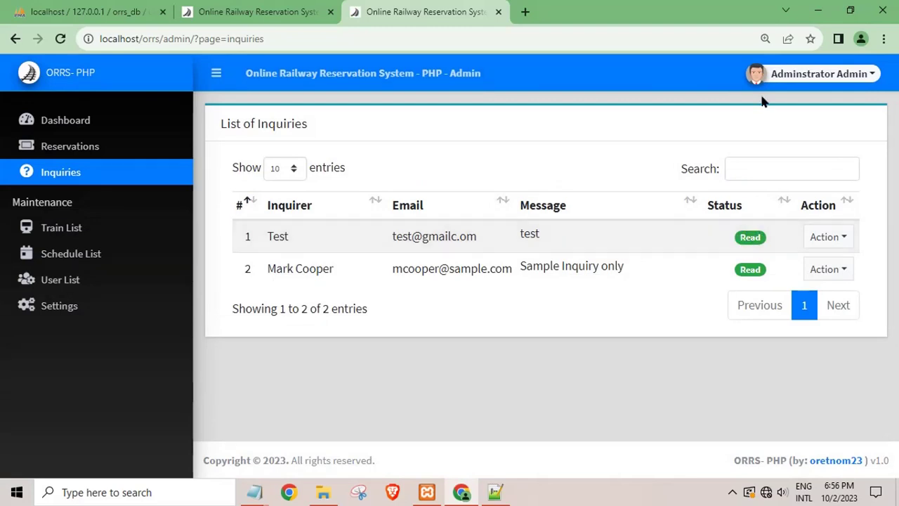
click(70, 254)
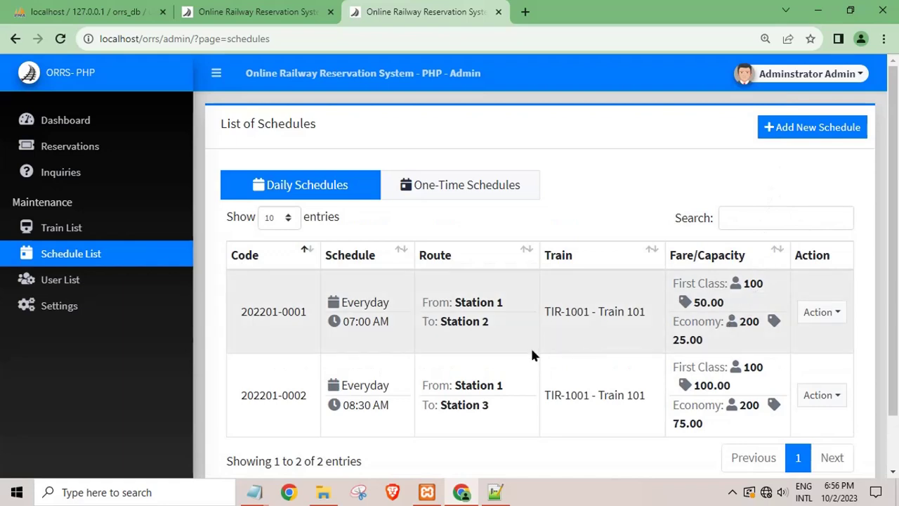
Open Add New Schedule and check the Train (TIR-1001) and Schedule Type (Daily) choices.
click(791, 132)
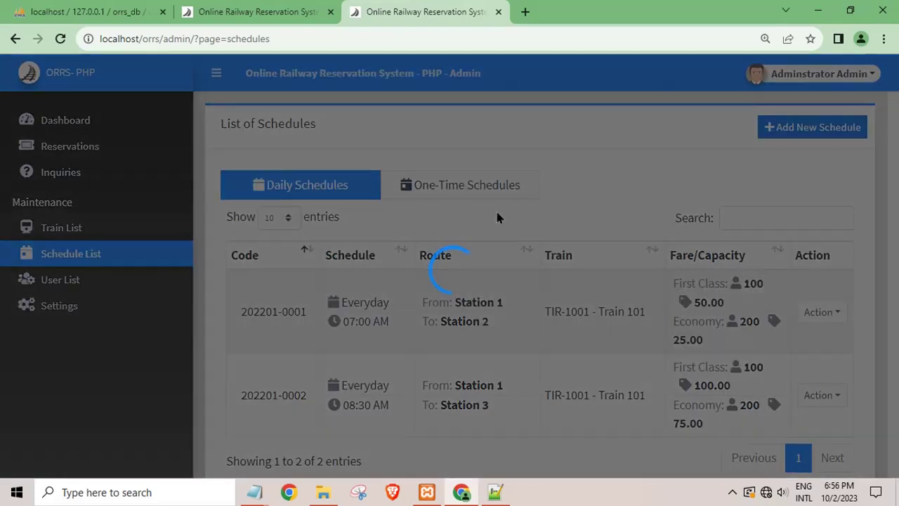
scroll(437, 293, down, 3)
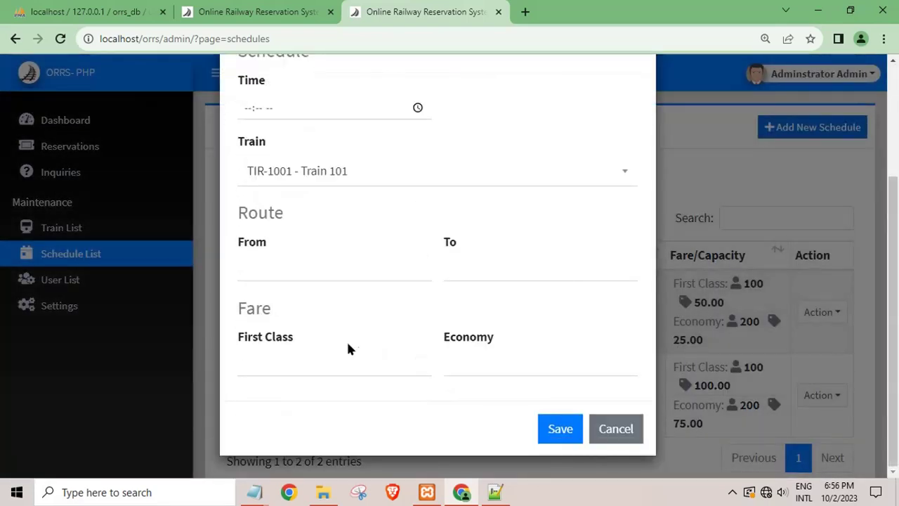
scroll(340, 344, up, 3)
click(305, 312)
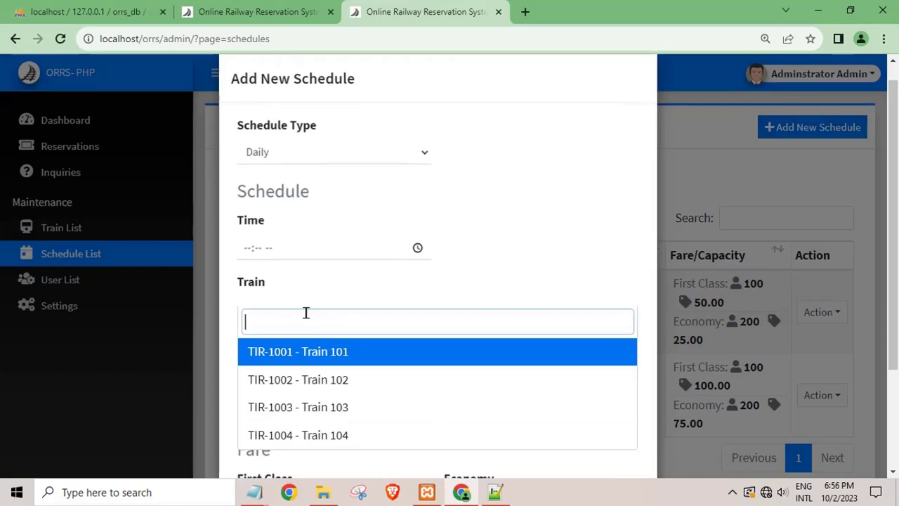
click(264, 237)
click(298, 149)
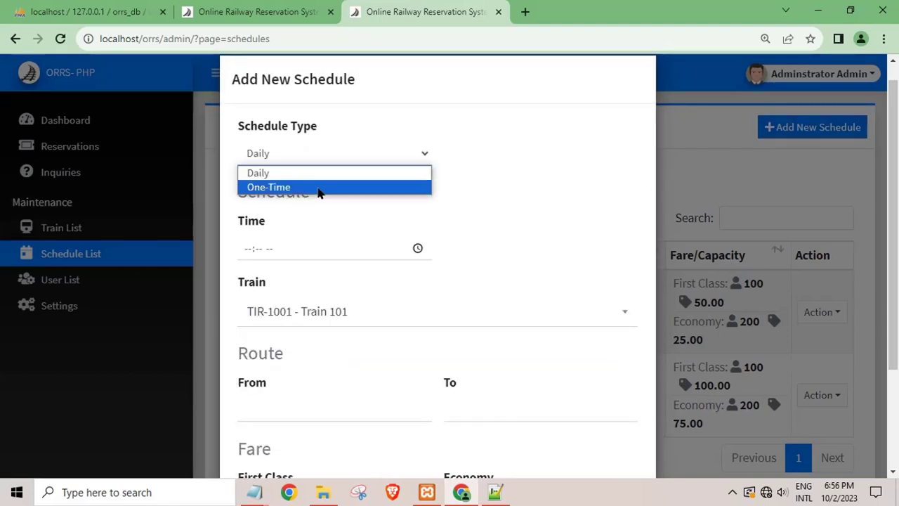
click(544, 231)
Cancel the new schedule without saving and log out of the admin panel.
scroll(538, 271, down, 3)
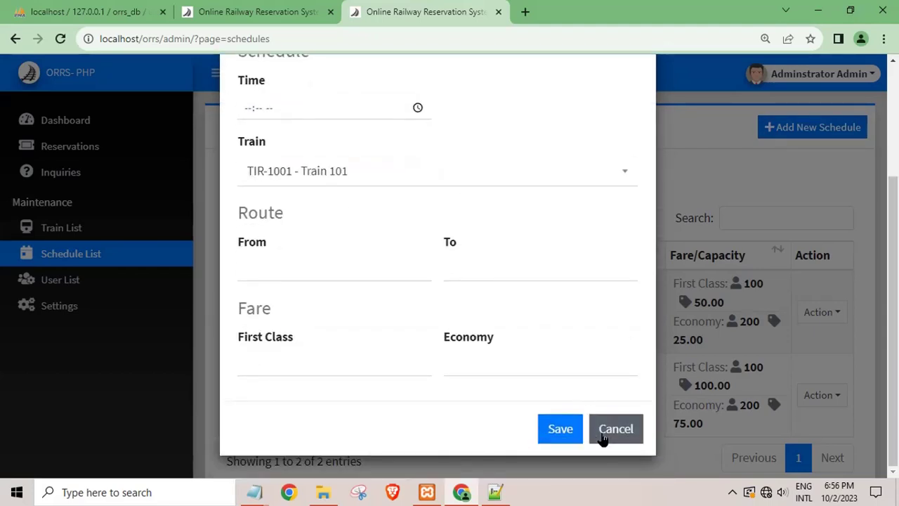
click(601, 439)
click(798, 73)
click(758, 149)
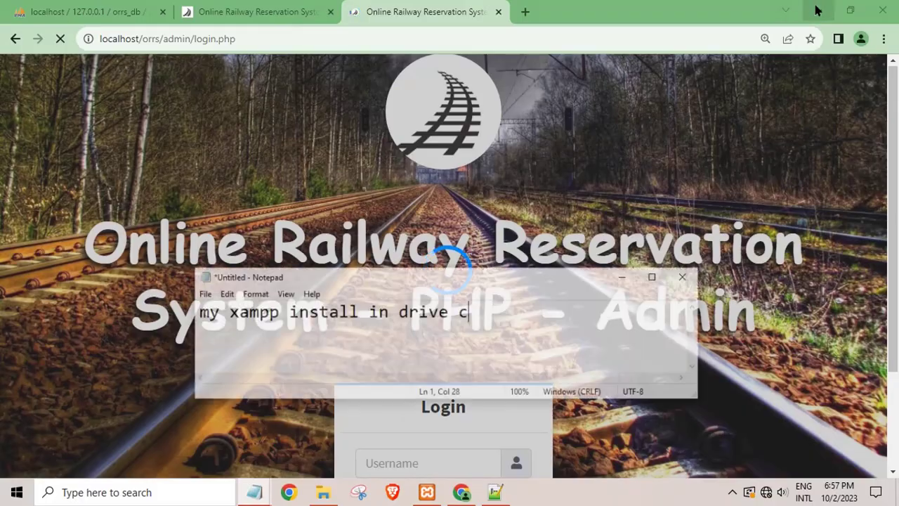
Minimize Chrome and File Explorer, close the readme and index.php, and minimize Notepad++.
click(254, 491)
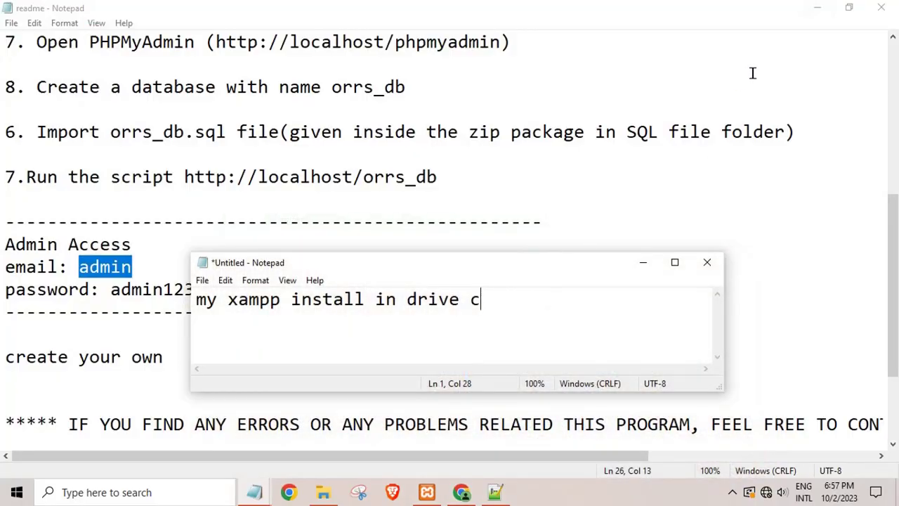
click(881, 7)
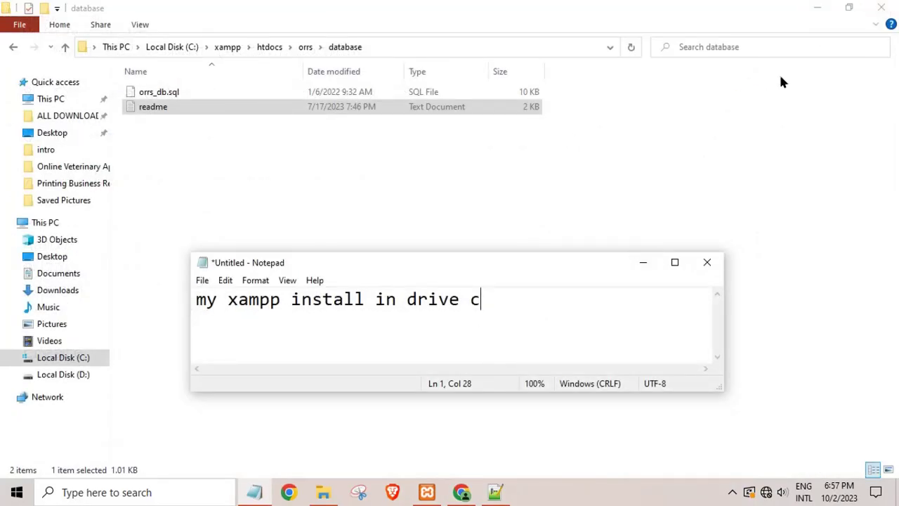
click(811, 8)
click(892, 23)
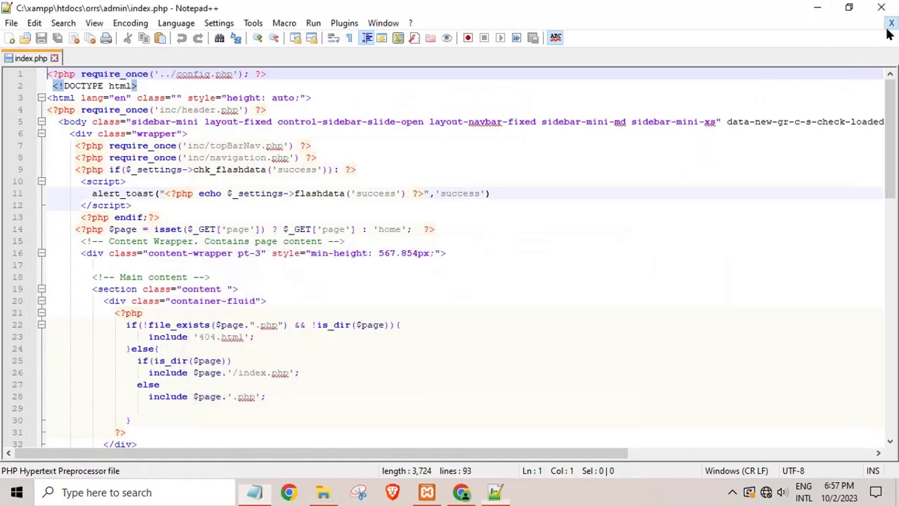
click(891, 23)
click(814, 8)
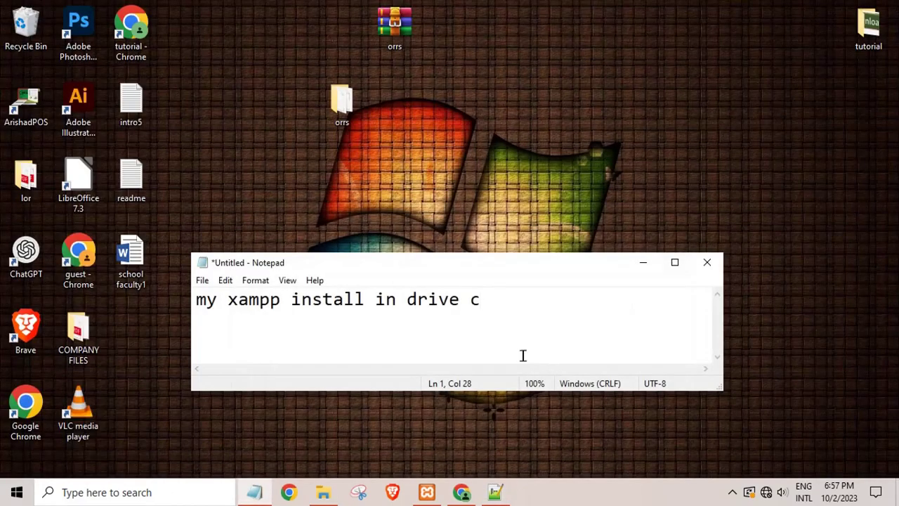
Select the note's line and overwrite it with 'thanks please subscriv'.
key(shift+Home)
text(than)
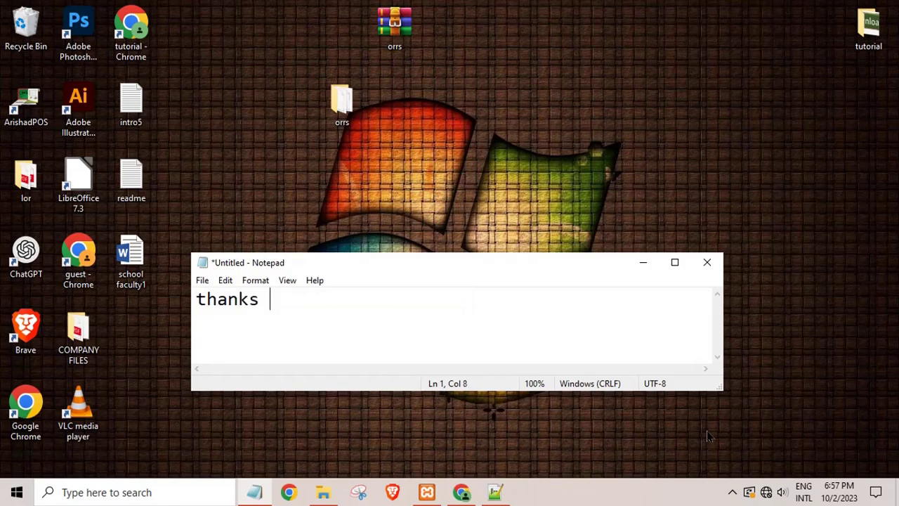
text(ks please subs)
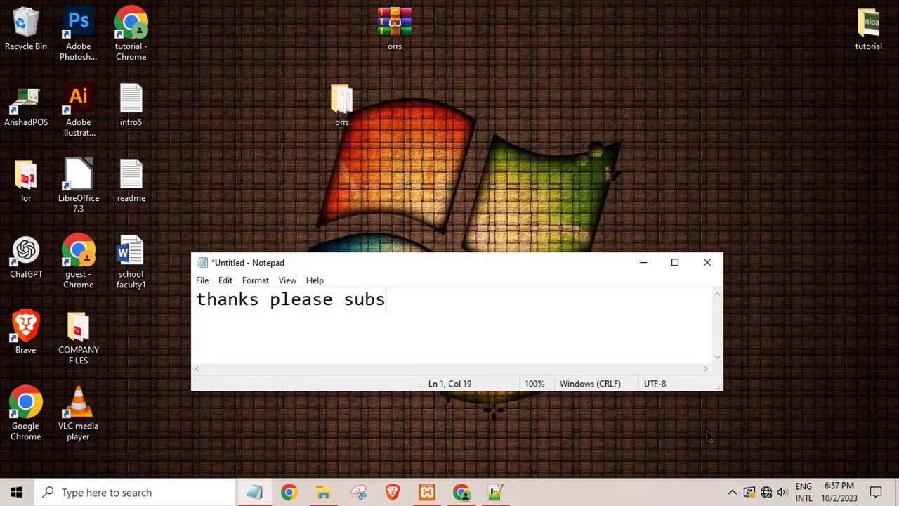
text(criv)
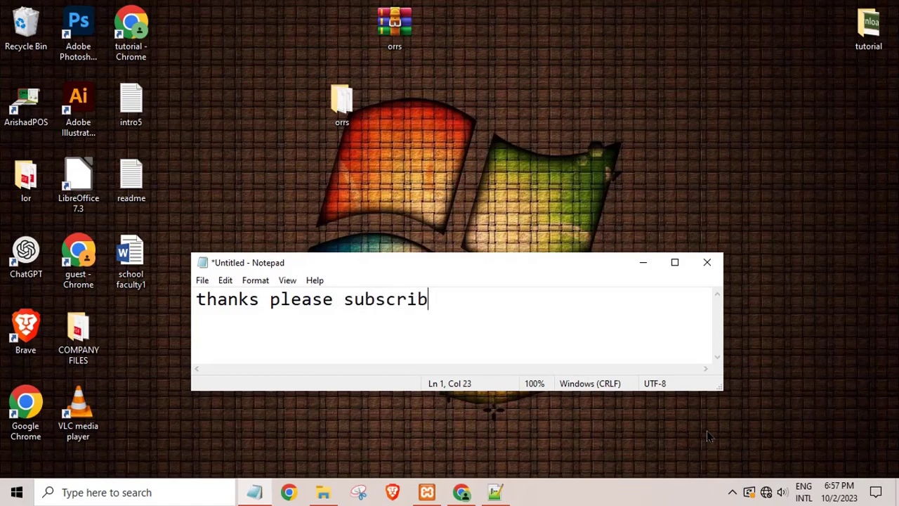